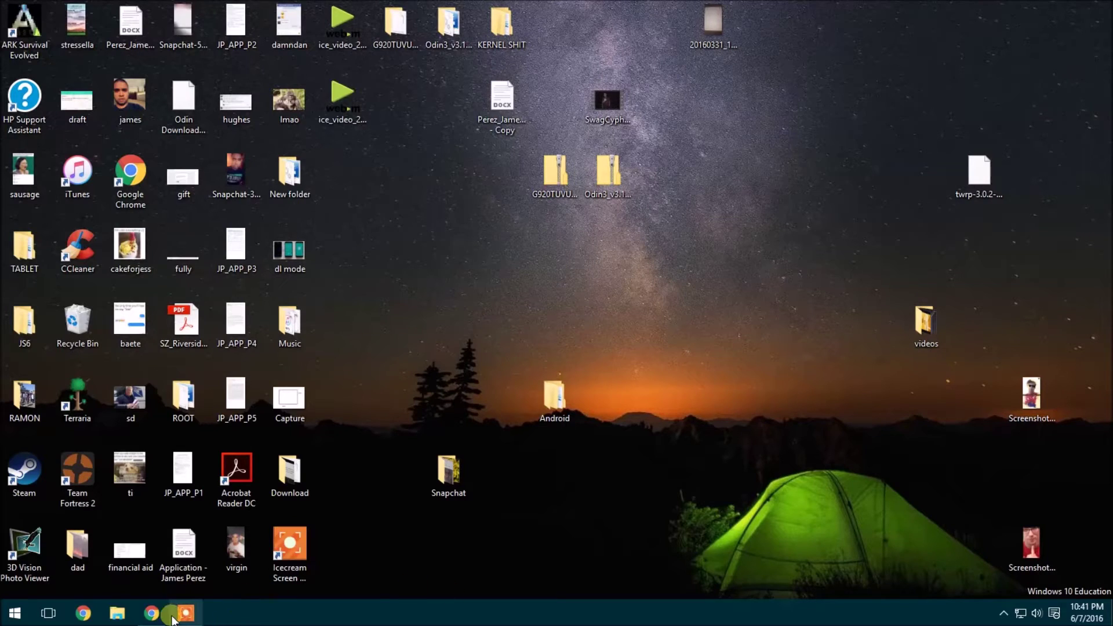
Search SamMobile's Find Firmware for model number SM-G920T
left_click(149, 614)
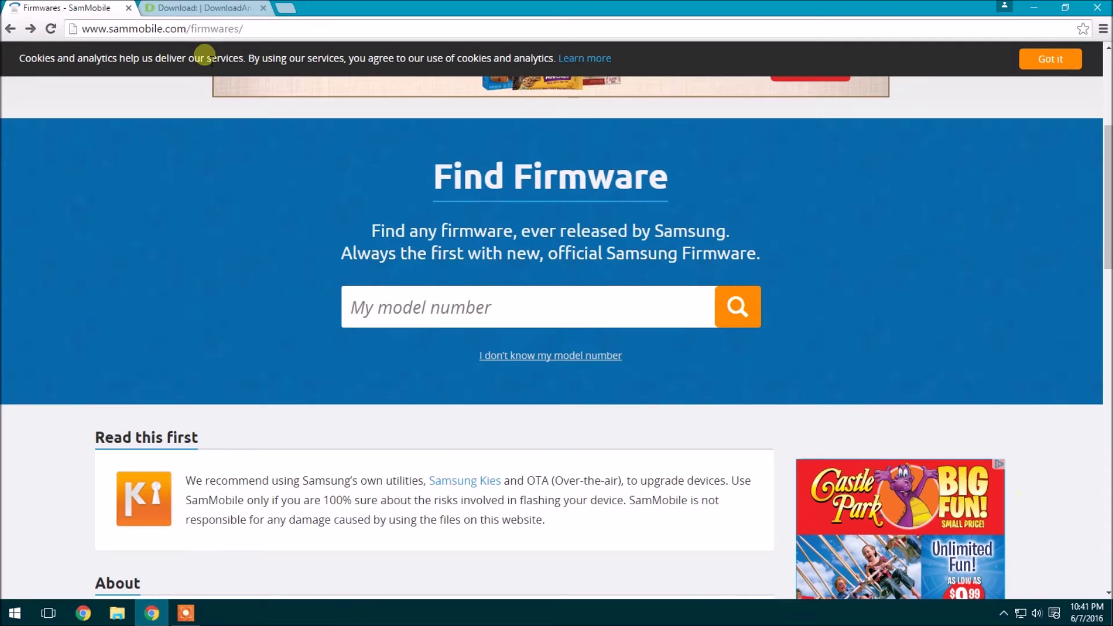
triple_click(211, 37)
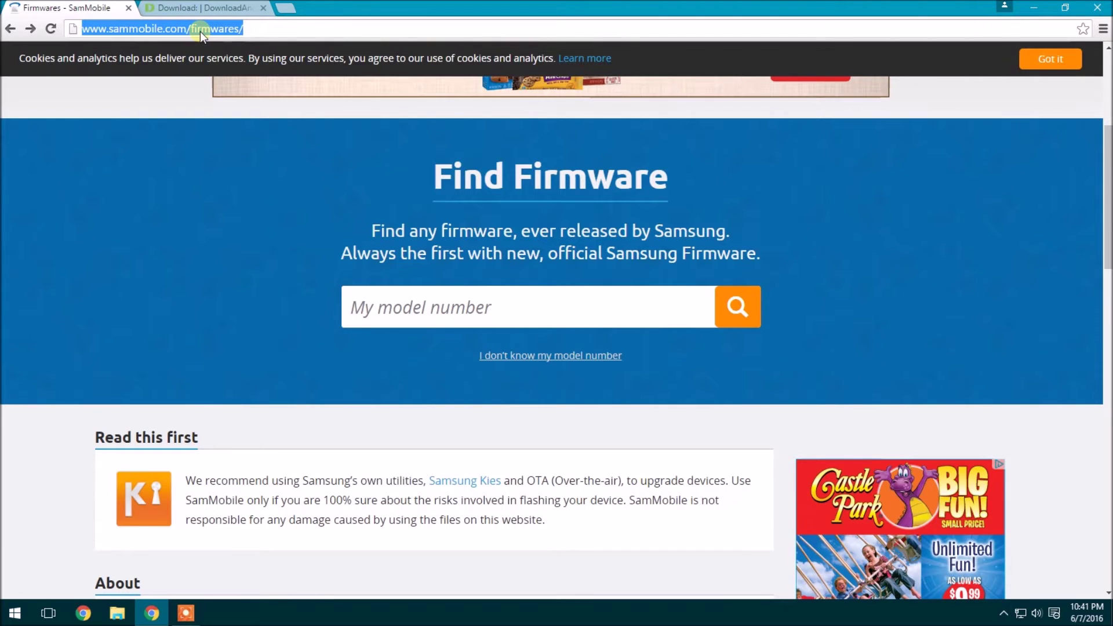
left_click(437, 306)
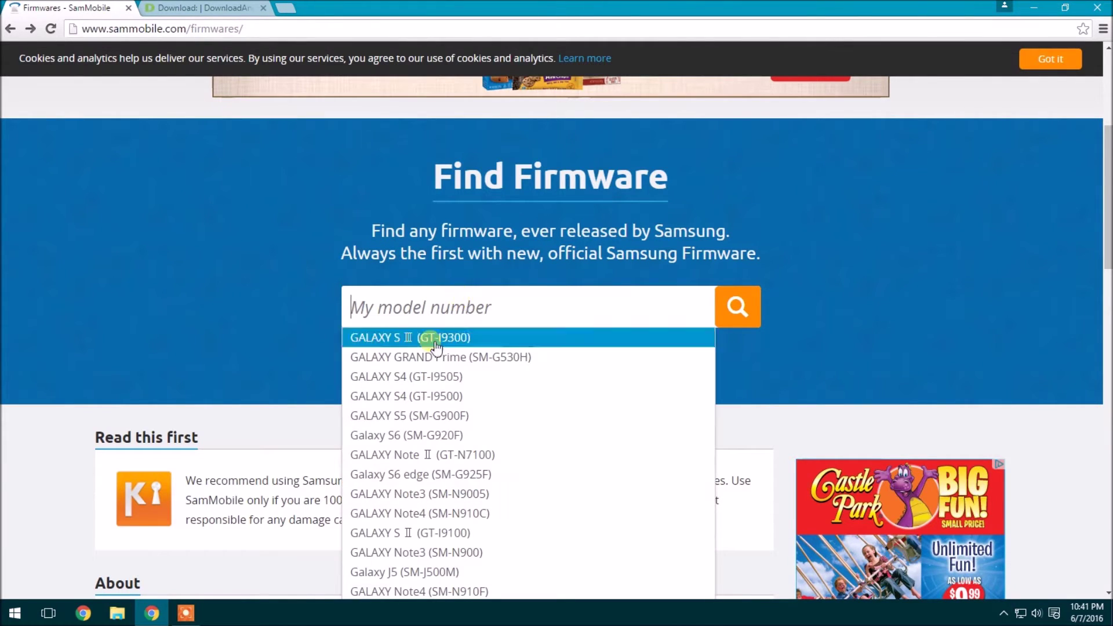
scroll(436, 346, "down", 1)
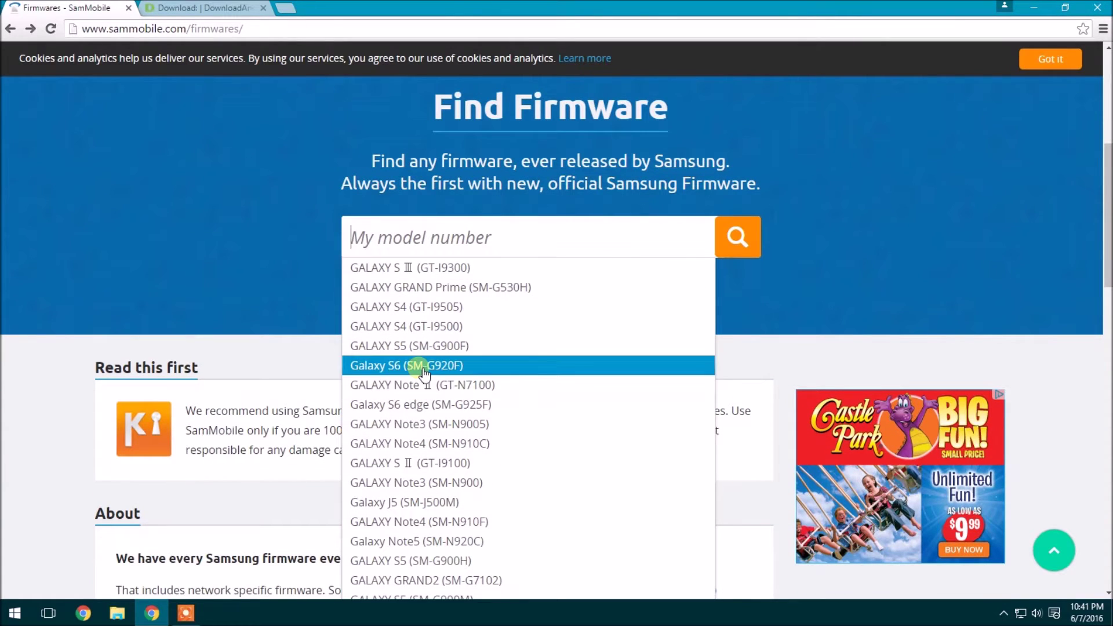
type("SM")
key("BackSpace")
key("BackSpace")
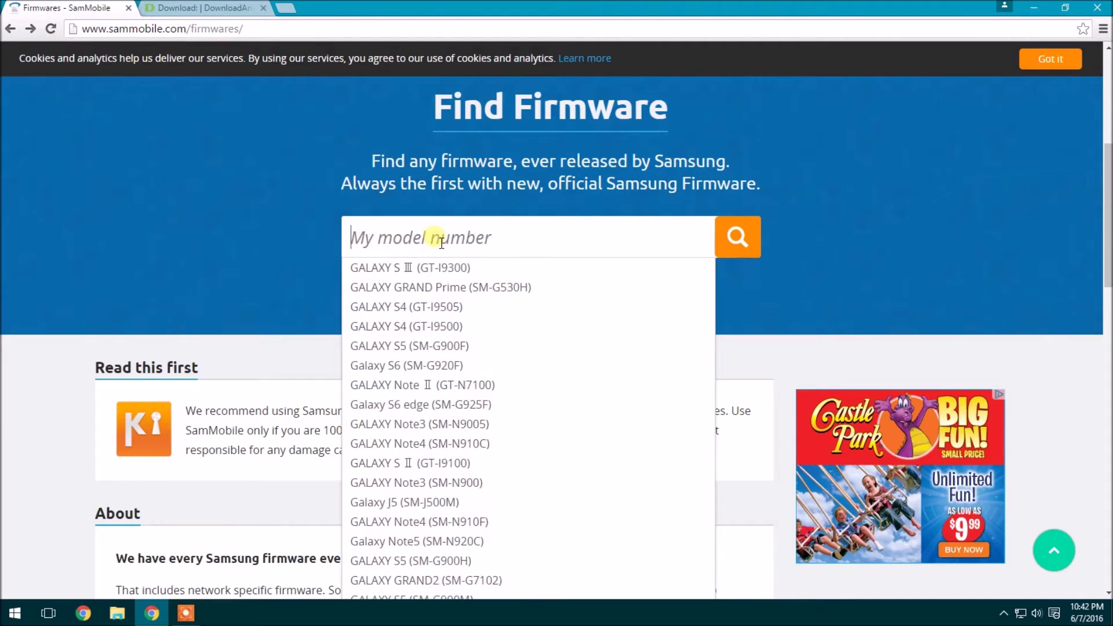
type("SM-")
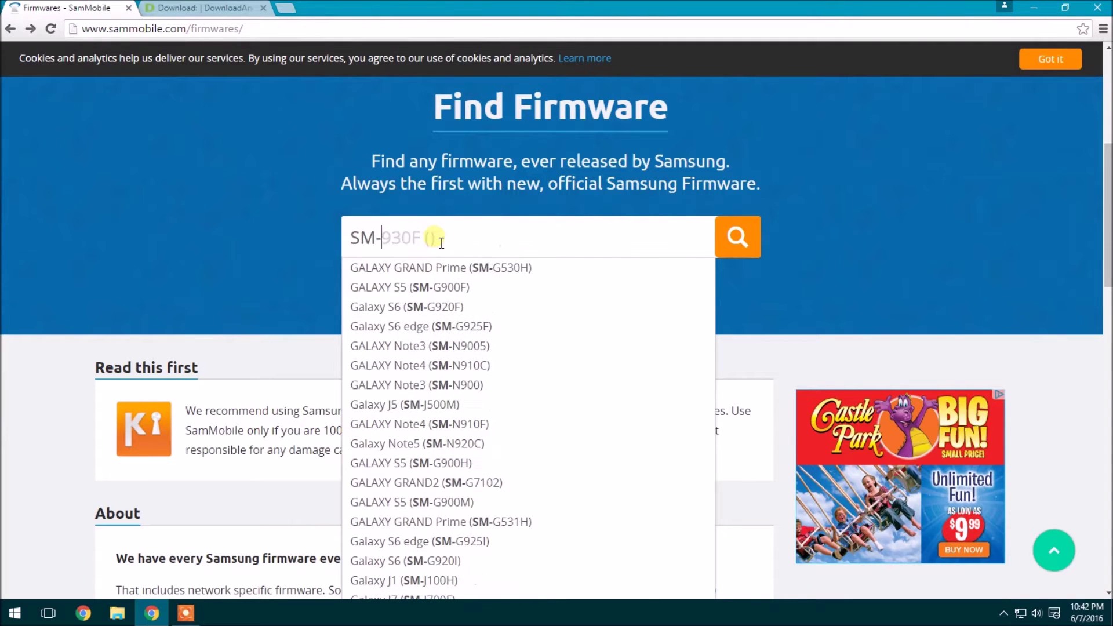
type("G920T")
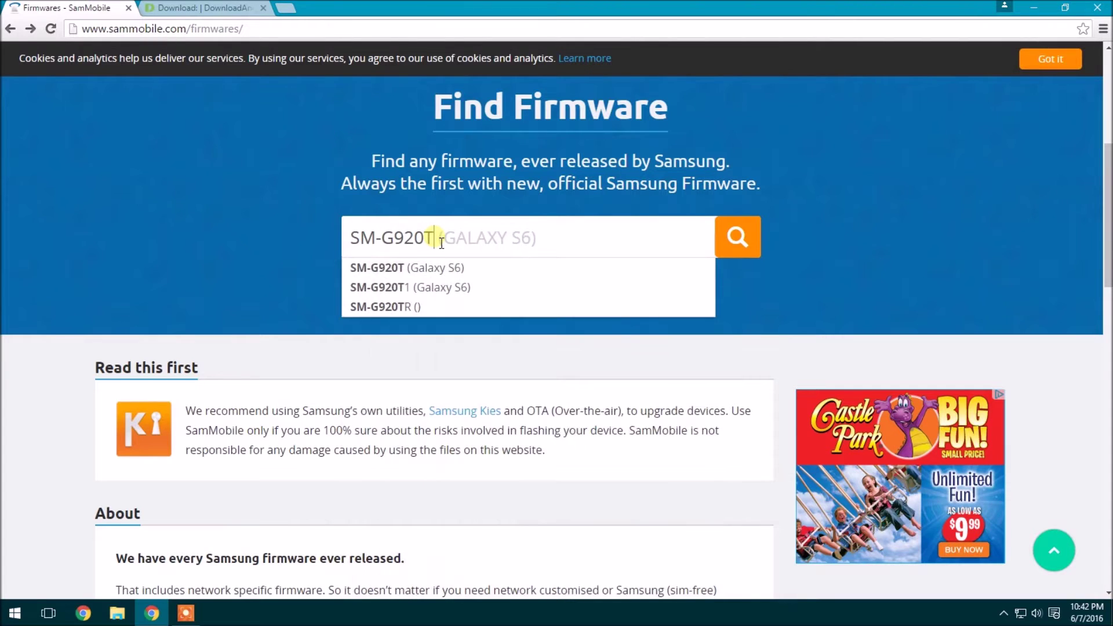
key("Escape")
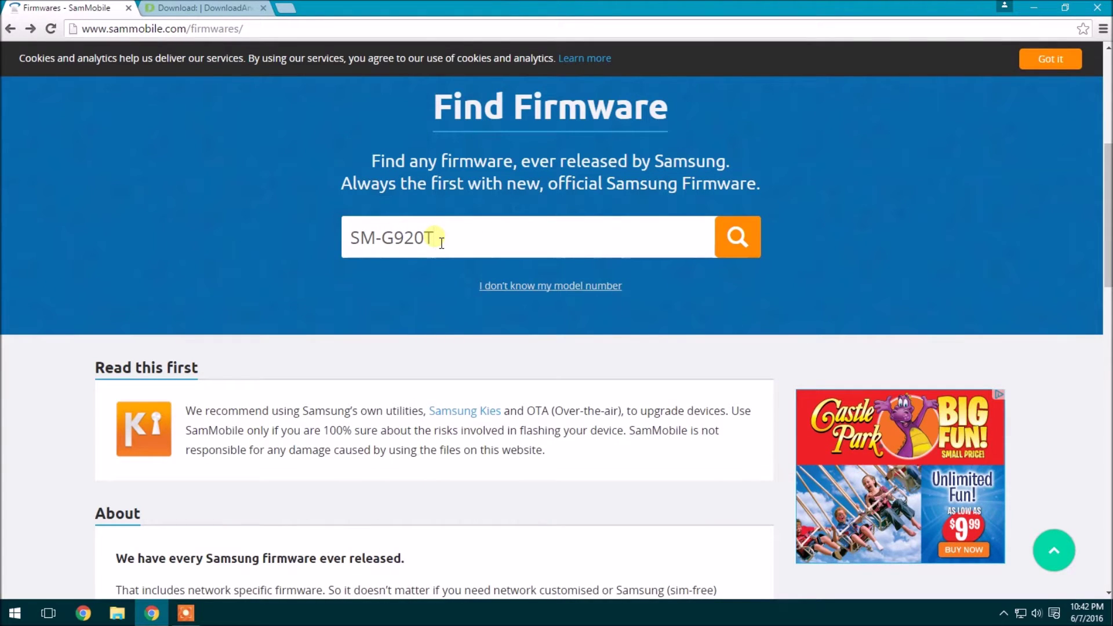
left_click(737, 237)
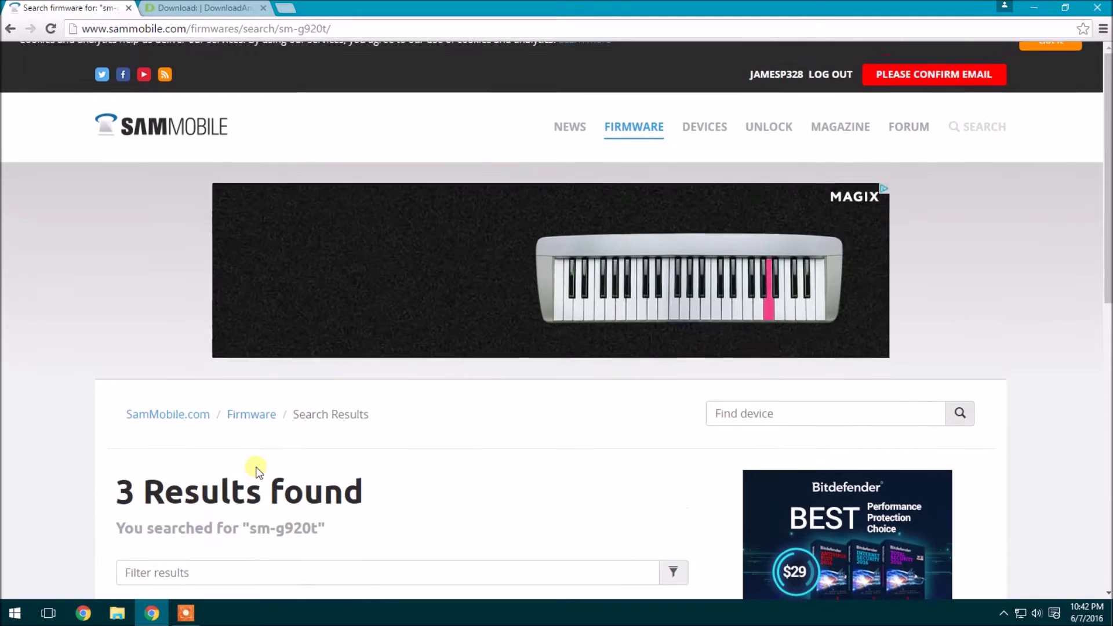
Open the SM-G920T (Galaxy S6) firmware page from the search results
scroll(255, 464, "down", 3)
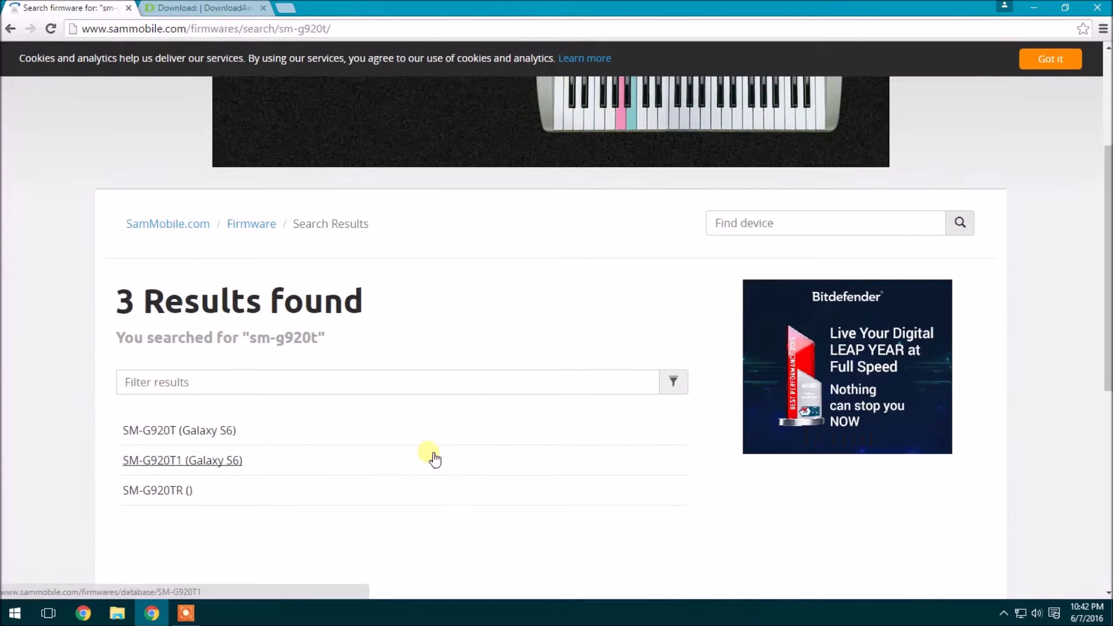
left_click(189, 430)
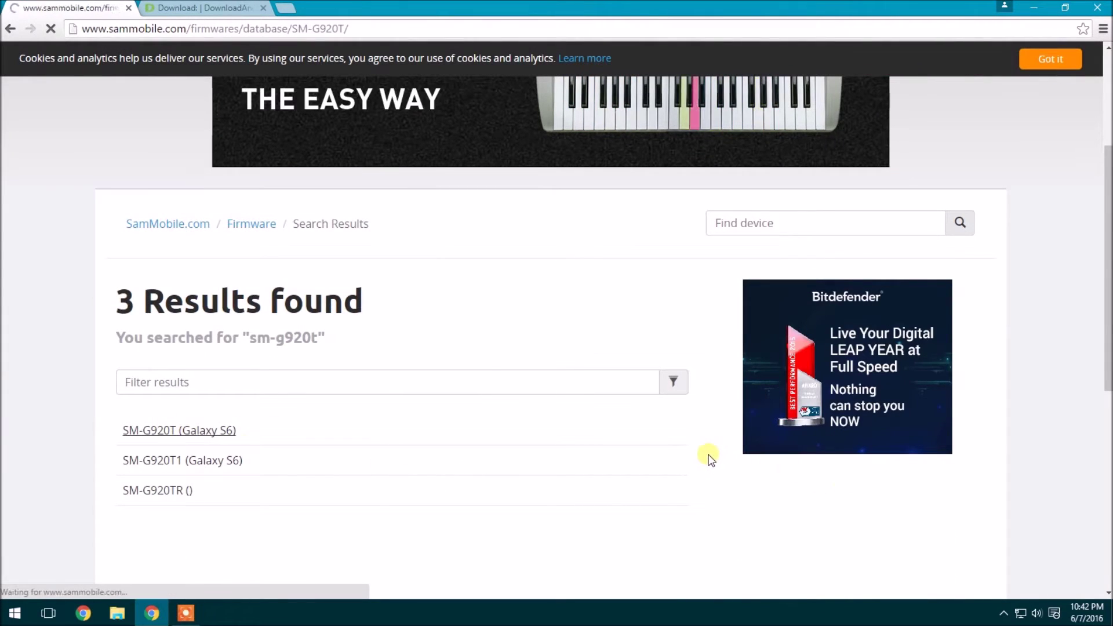
scroll(335, 442, "down", 3)
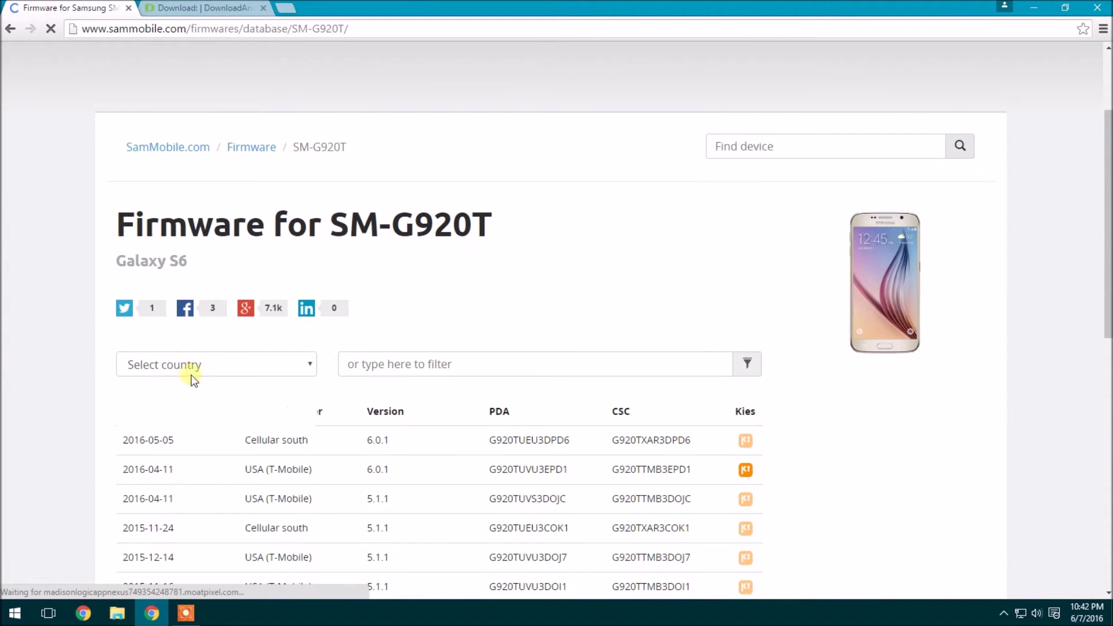
Filter the firmware list to USA (T-Mobile) (TMB) releases
left_click(190, 370)
left_click(189, 416)
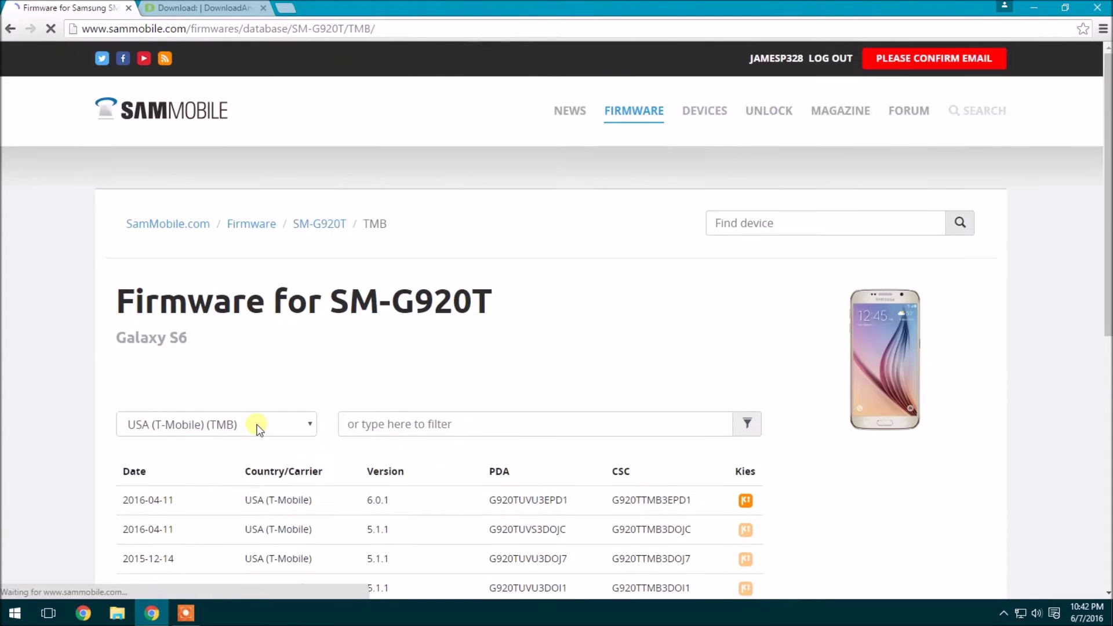
scroll(282, 435, "down", 2)
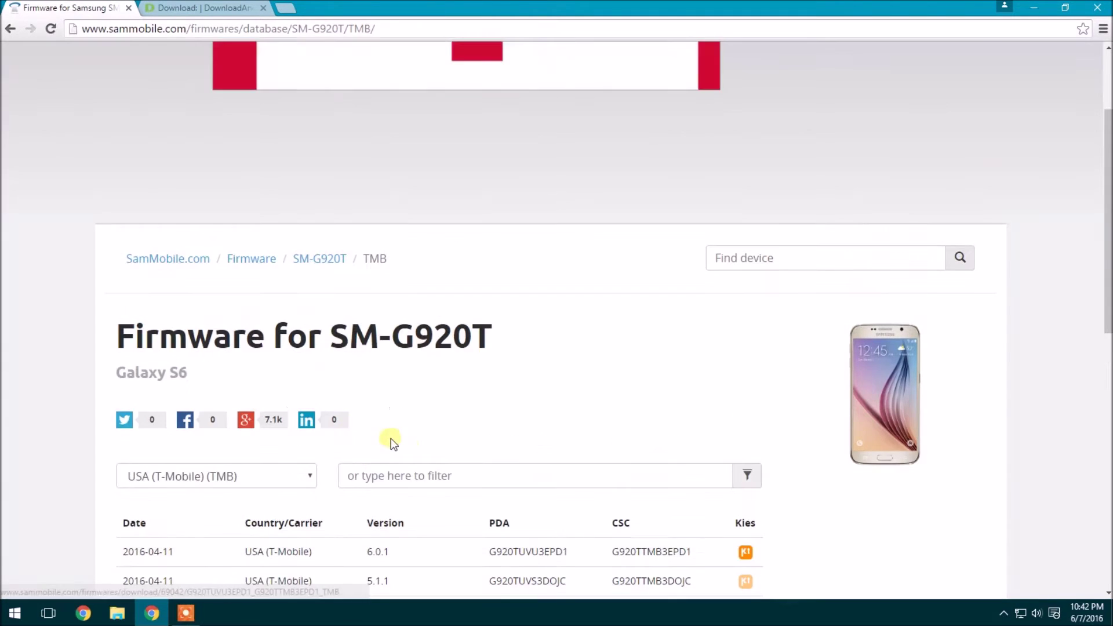
scroll(278, 414, "down", 1)
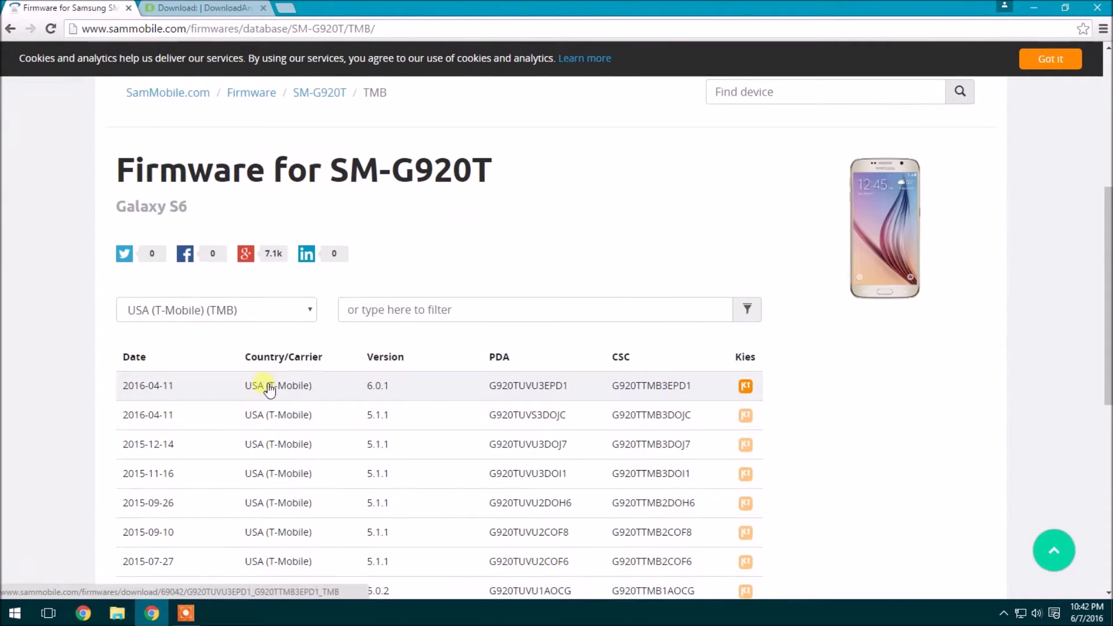
Open the newest 2016-04-11 Android 6.0.1 T-Mobile firmware release, G920TUVU3EPD1
left_click(272, 388)
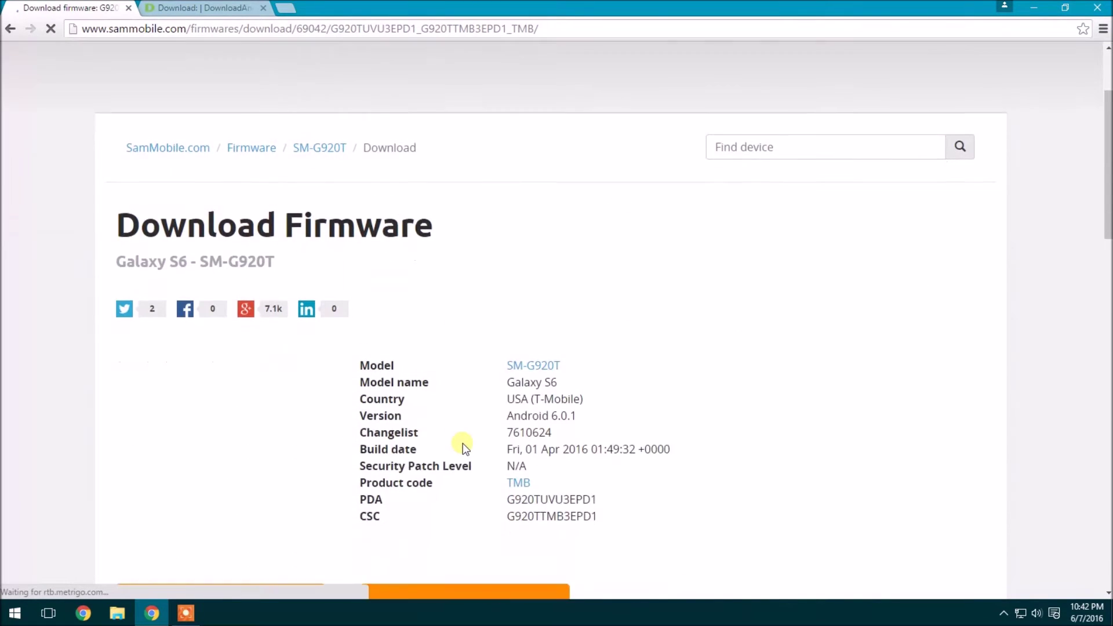
scroll(463, 443, "down", 5)
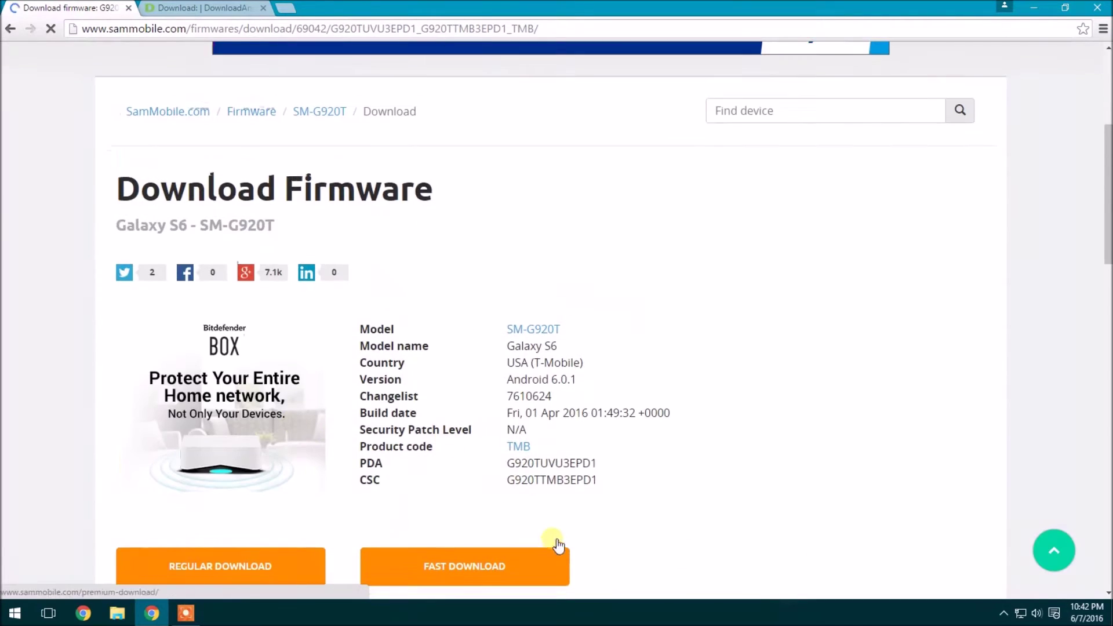
scroll(232, 470, "down", 2)
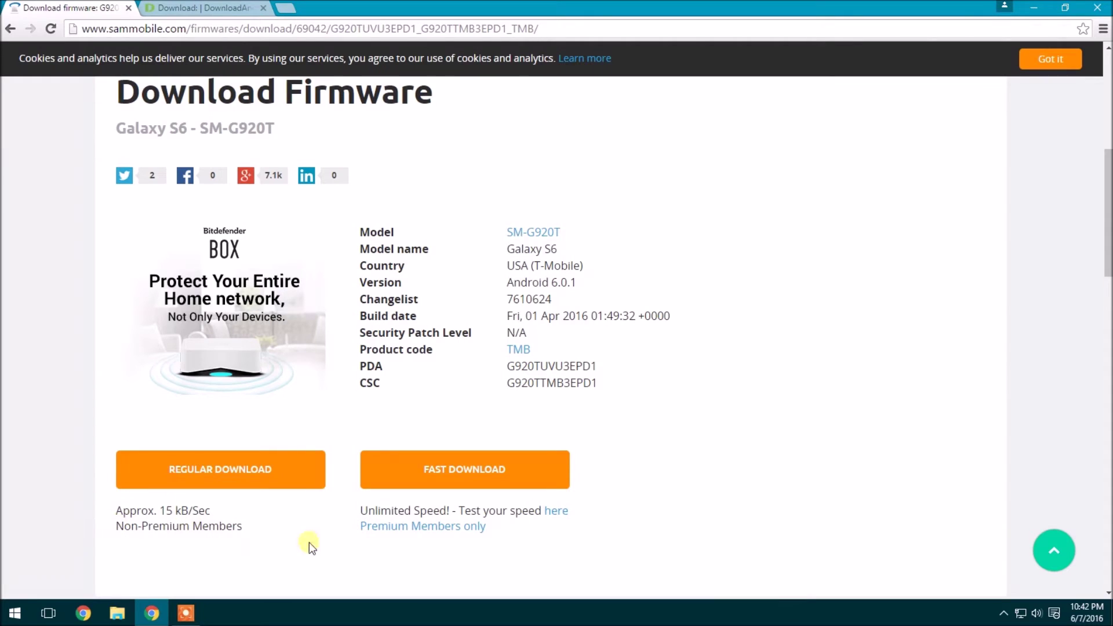
scroll(1011, 99, "up", 7)
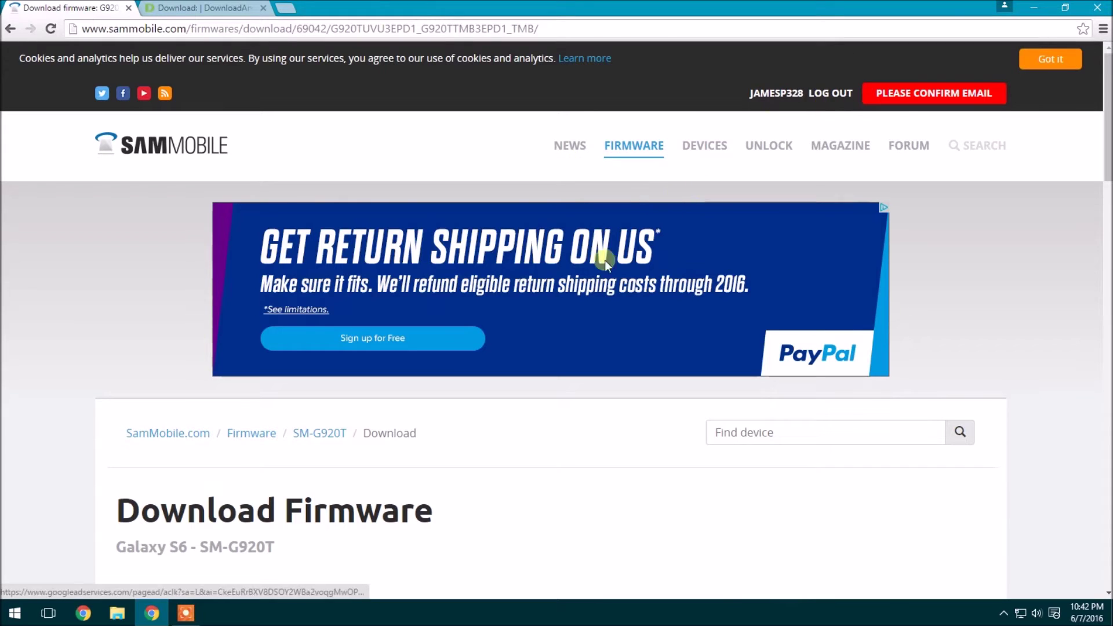
scroll(603, 256, "down", 8)
scroll(322, 471, "up", 5)
scroll(499, 448, "down", 5)
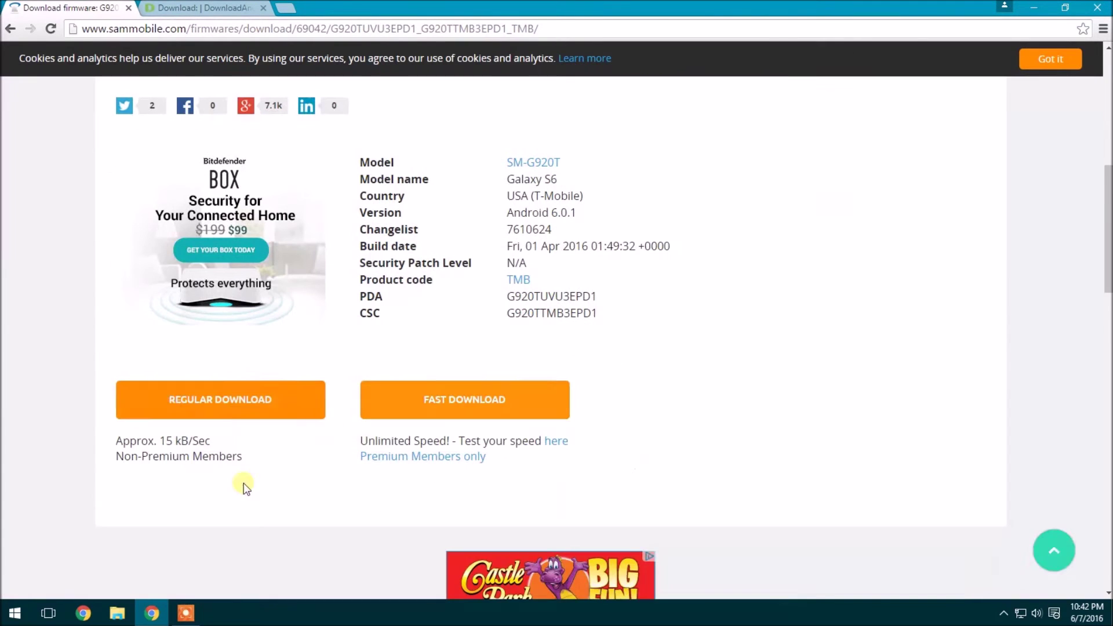
Request the Regular Download of the firmware, confirm it, and minimize the browser
left_click(231, 412)
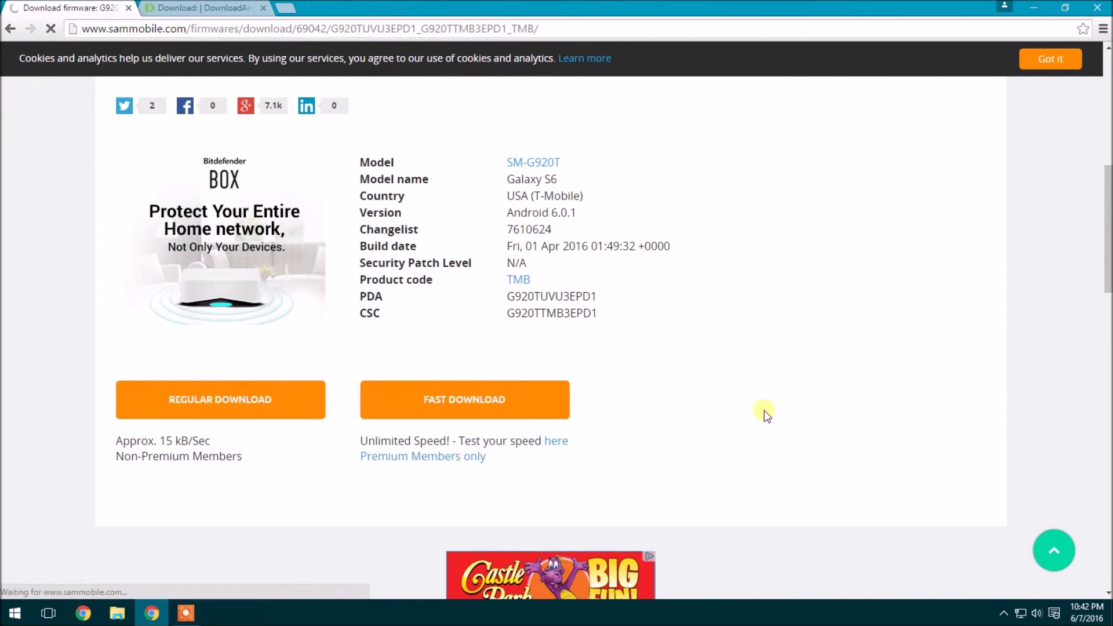
scroll(81, 443, "down", 3)
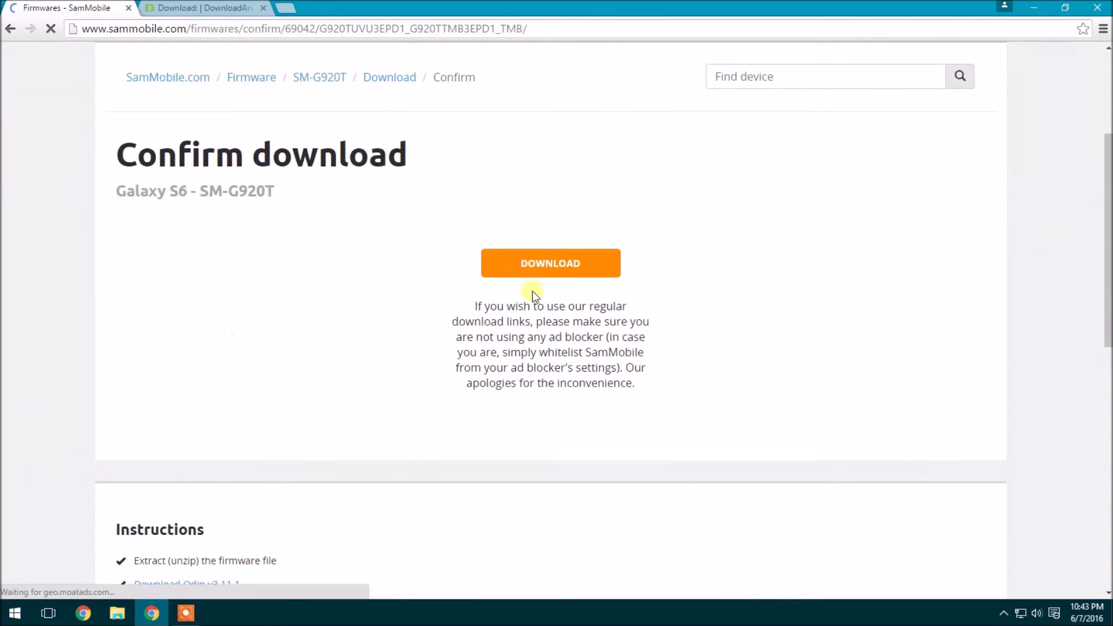
left_click(559, 266)
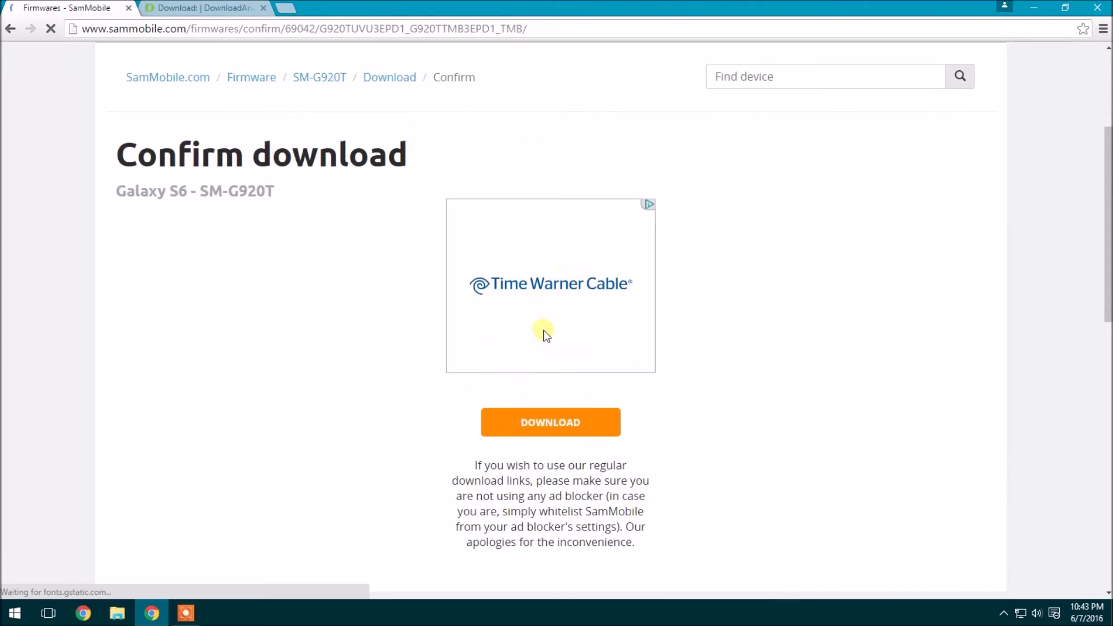
scroll(565, 339, "down", 2)
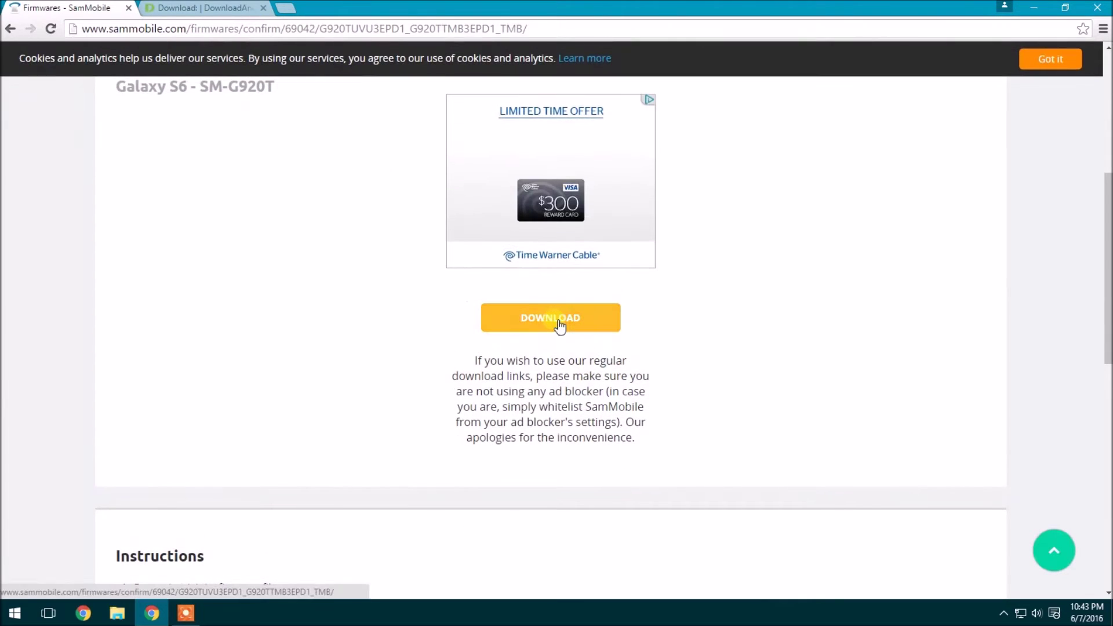
left_click(560, 325)
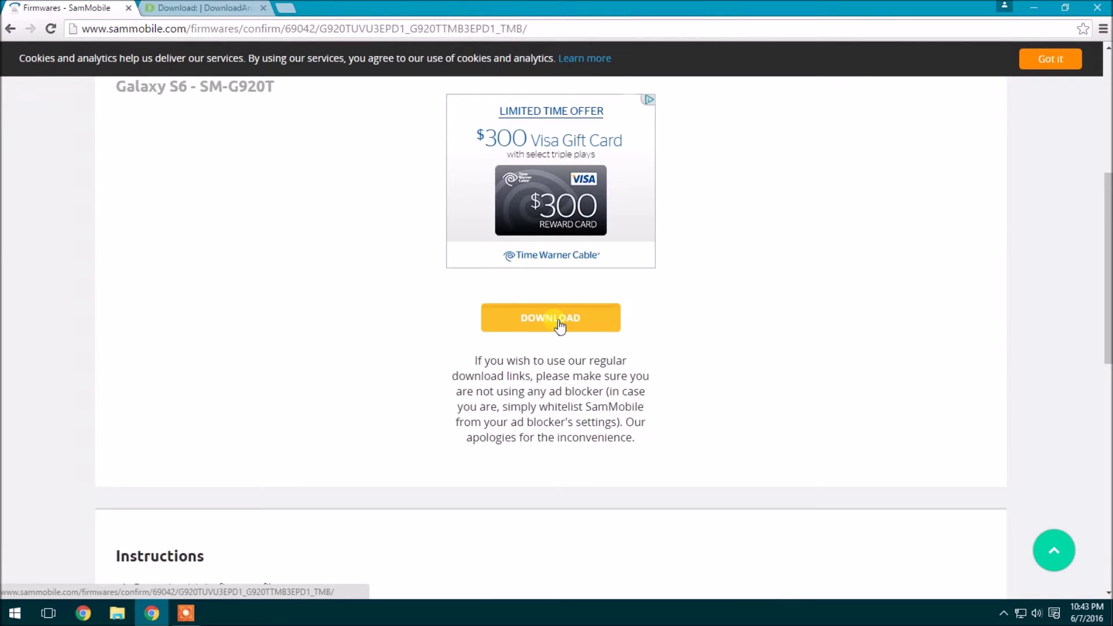
left_click(560, 325)
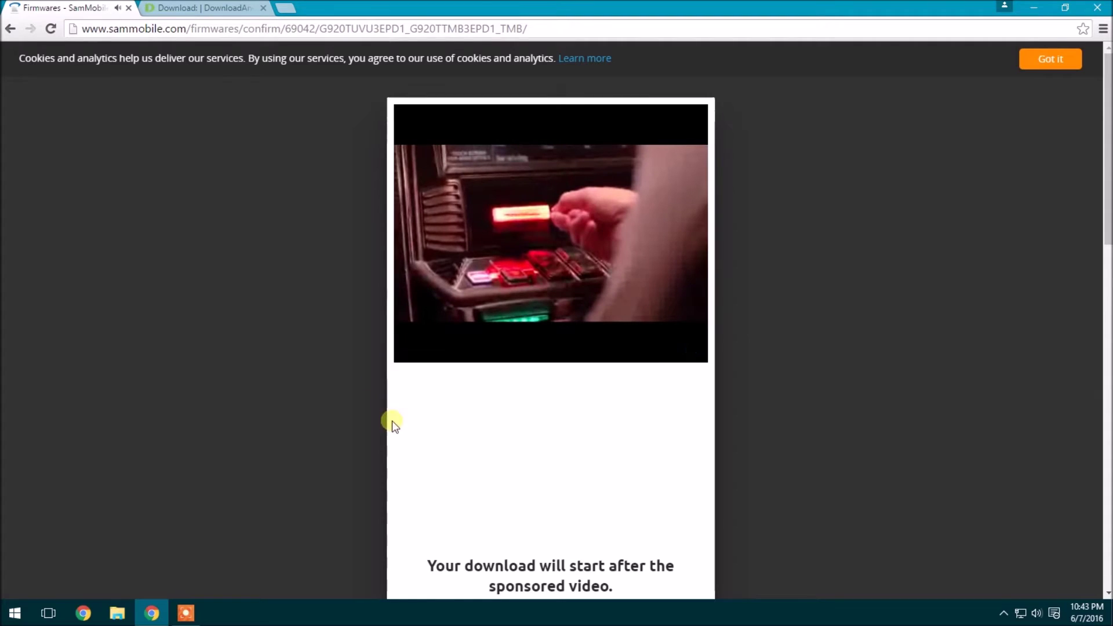
left_click(1036, 10)
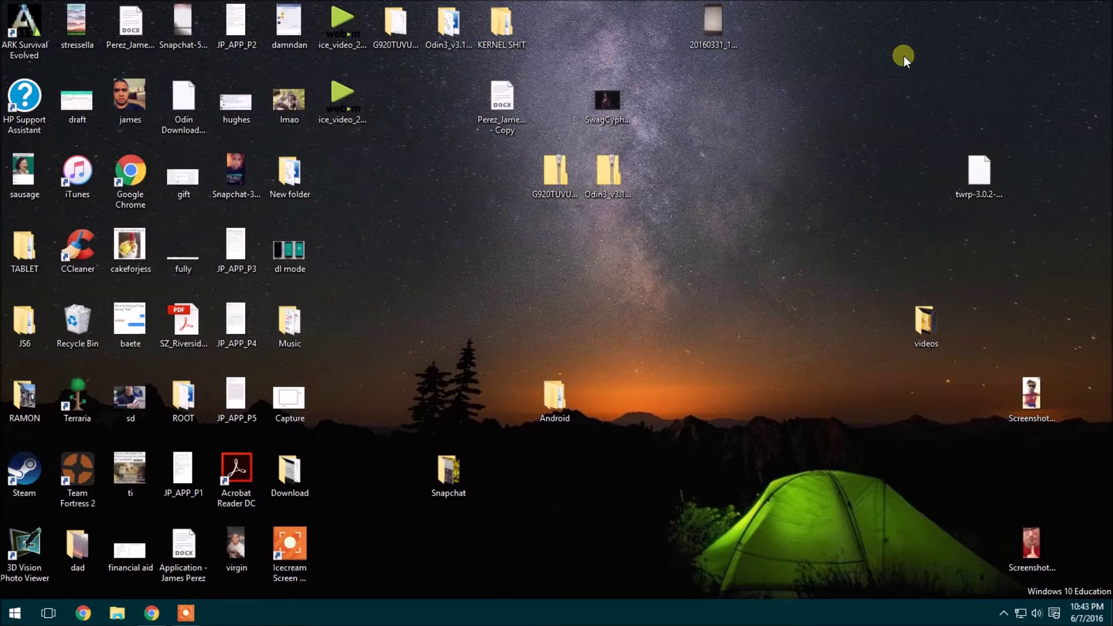
left_click(562, 193)
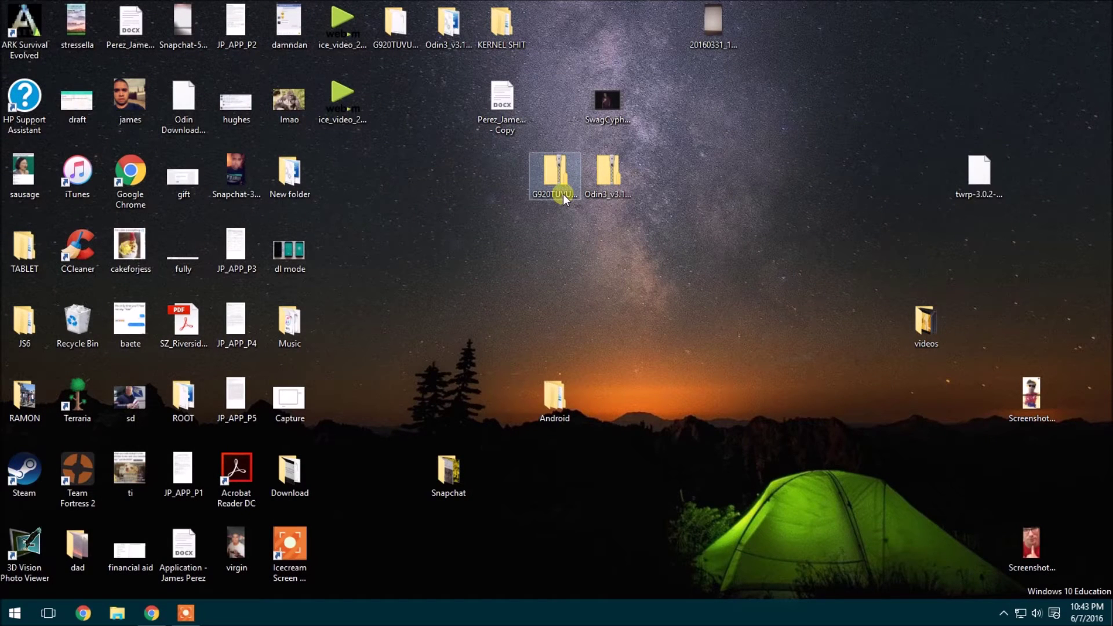
left_click(548, 186)
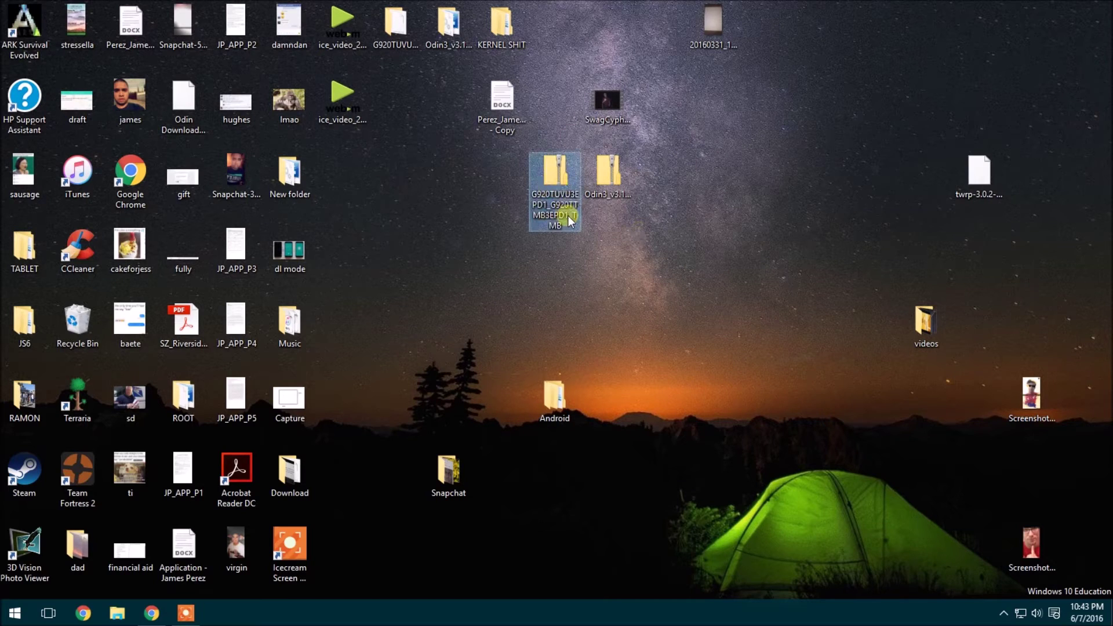
left_click(153, 615)
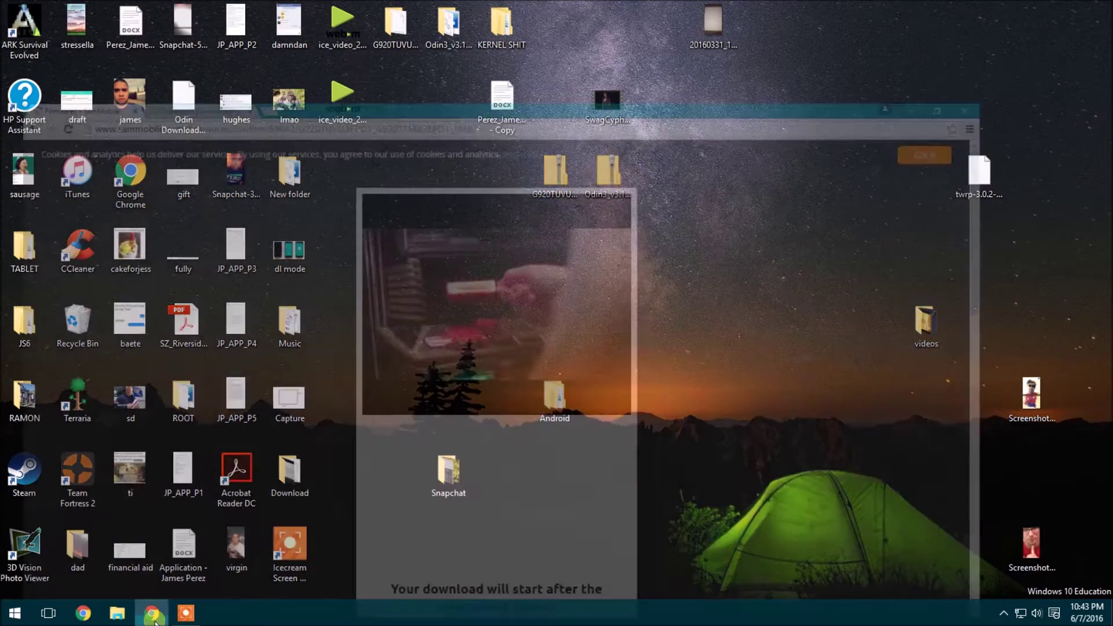
left_click(197, 7)
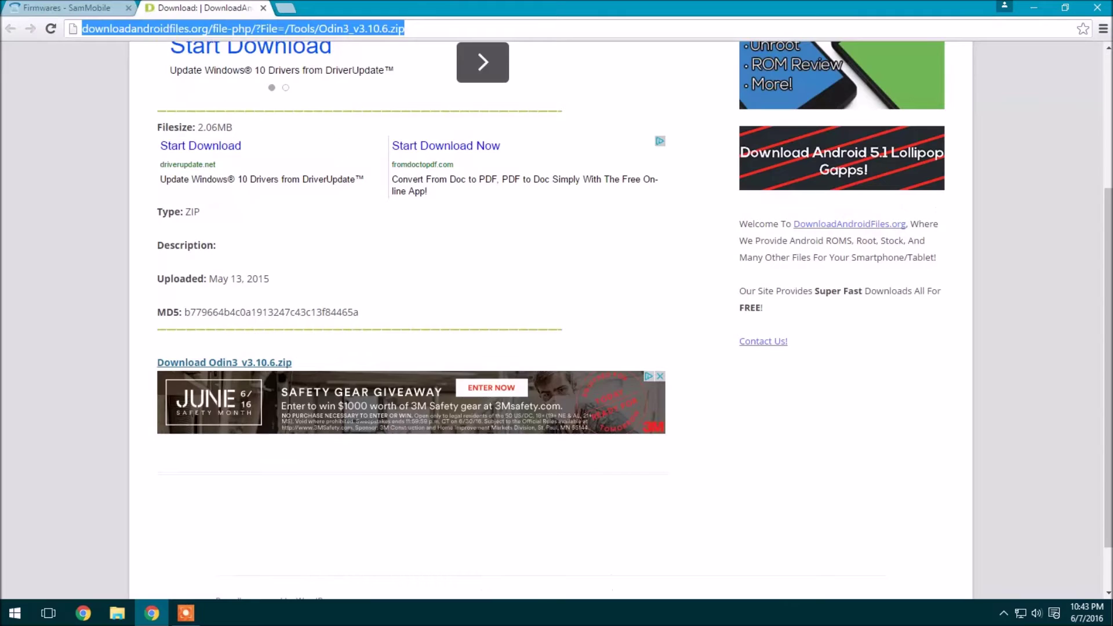
left_click(219, 34)
left_click(218, 30)
scroll(286, 353, "up", 3)
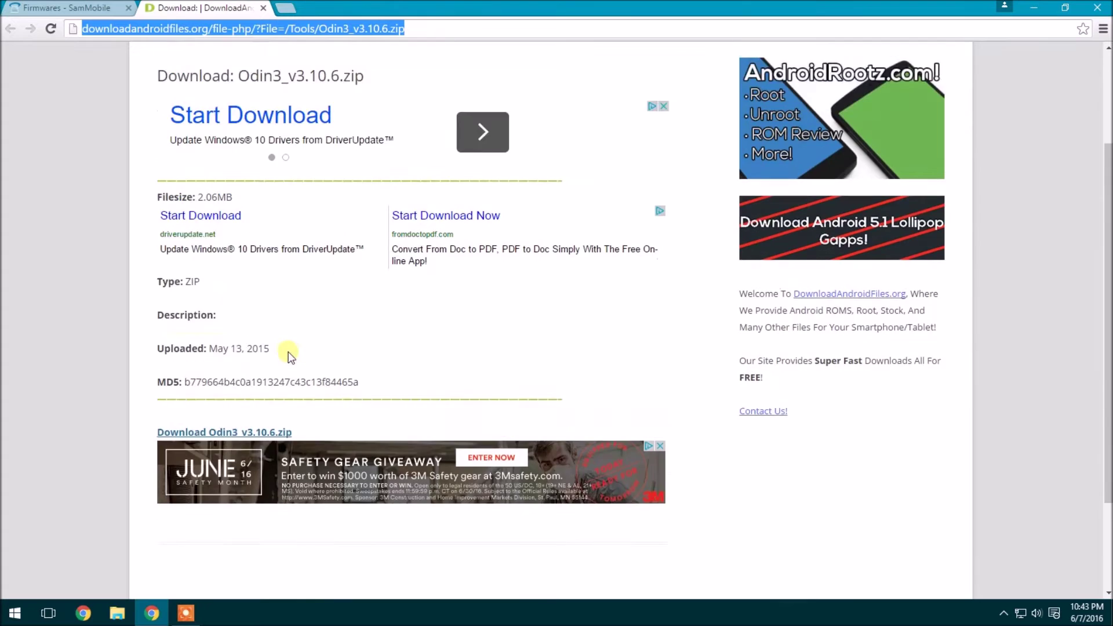
scroll(323, 353, "down", 3)
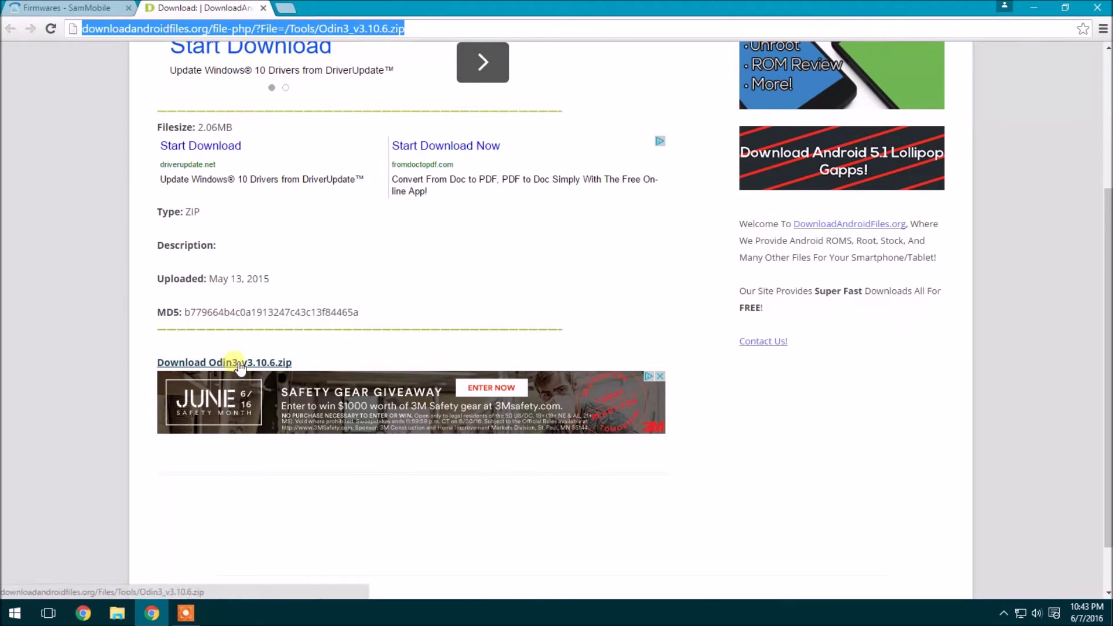
left_click(1033, 7)
left_click(604, 203)
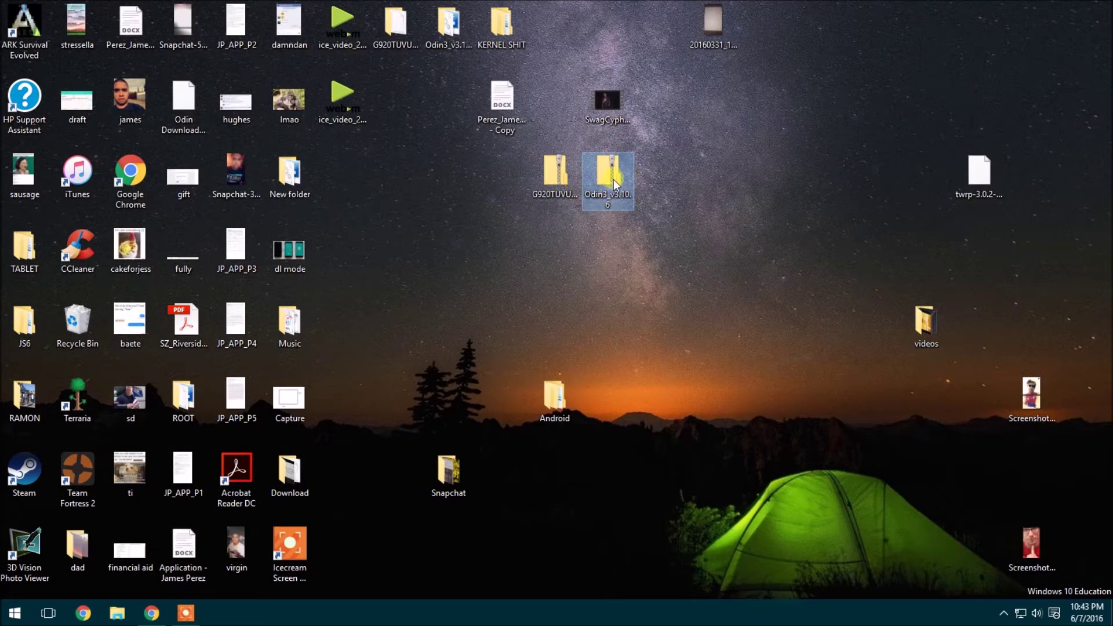
left_click(616, 143)
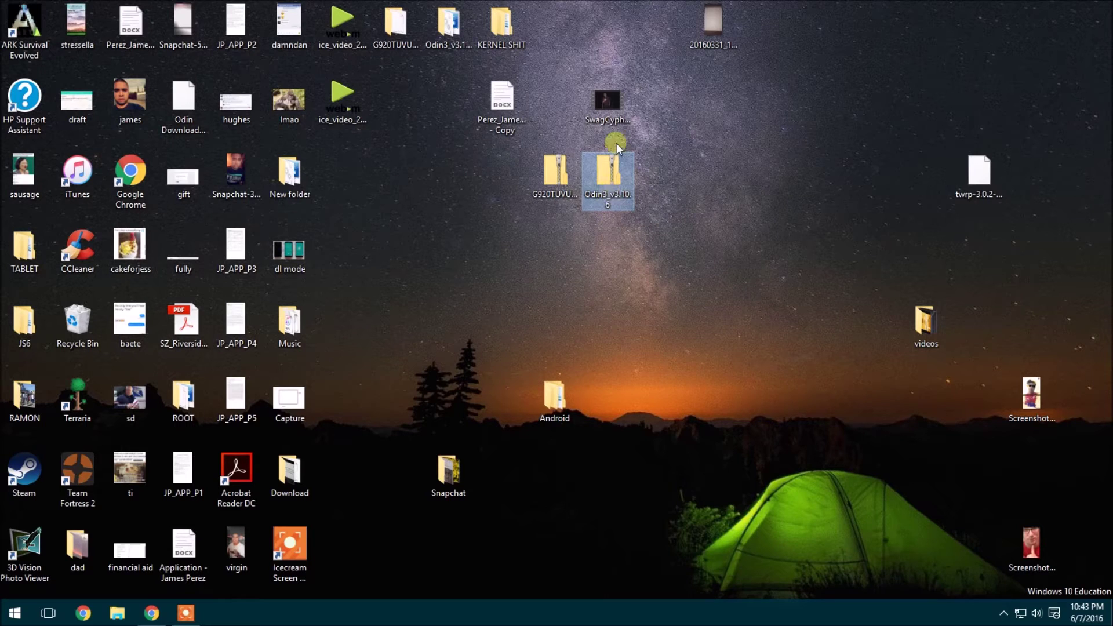
right_click(552, 182)
left_click(592, 217)
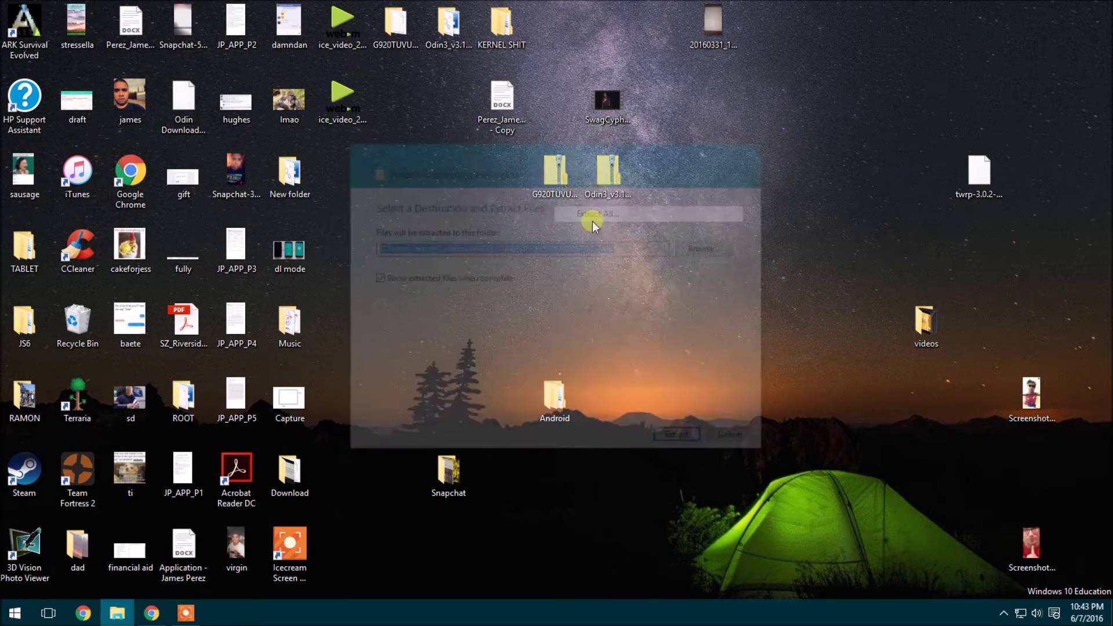
left_click(716, 247)
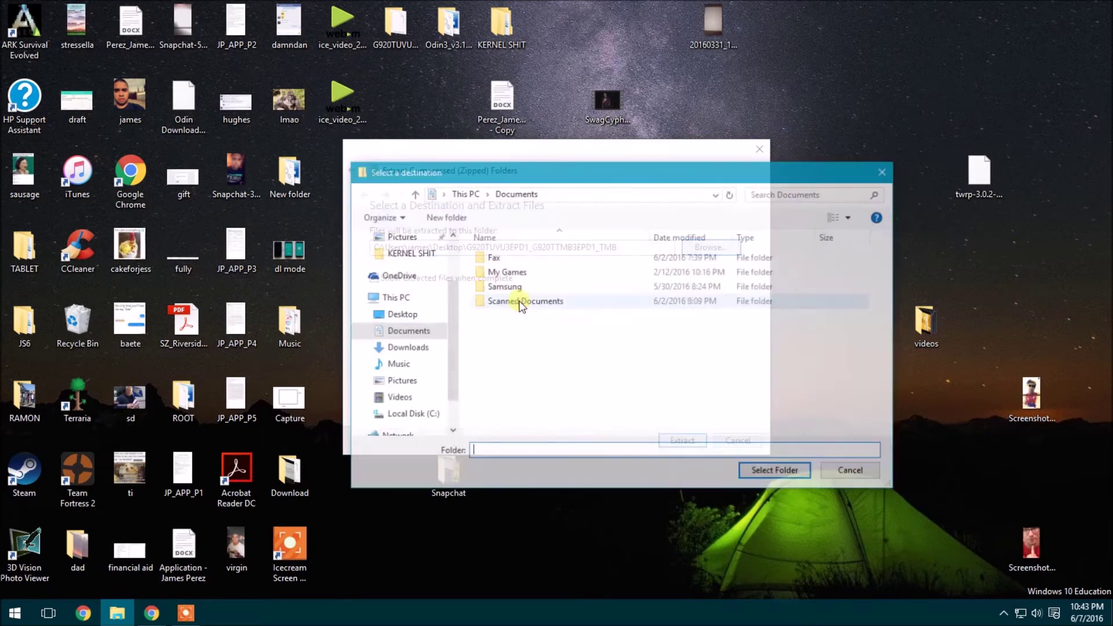
left_click(400, 315)
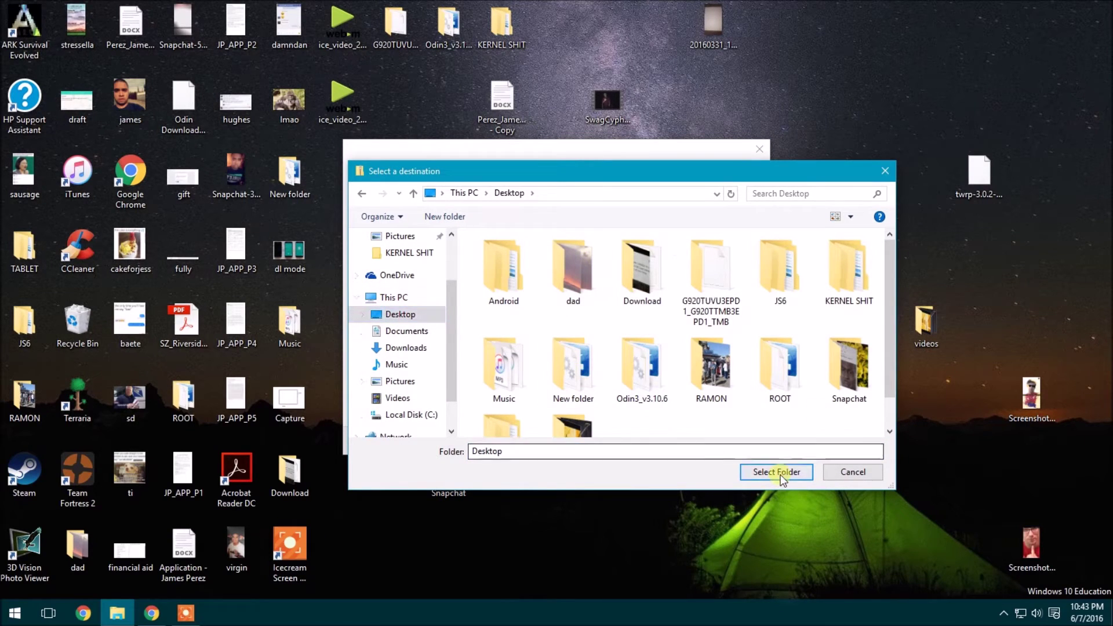
left_click(841, 474)
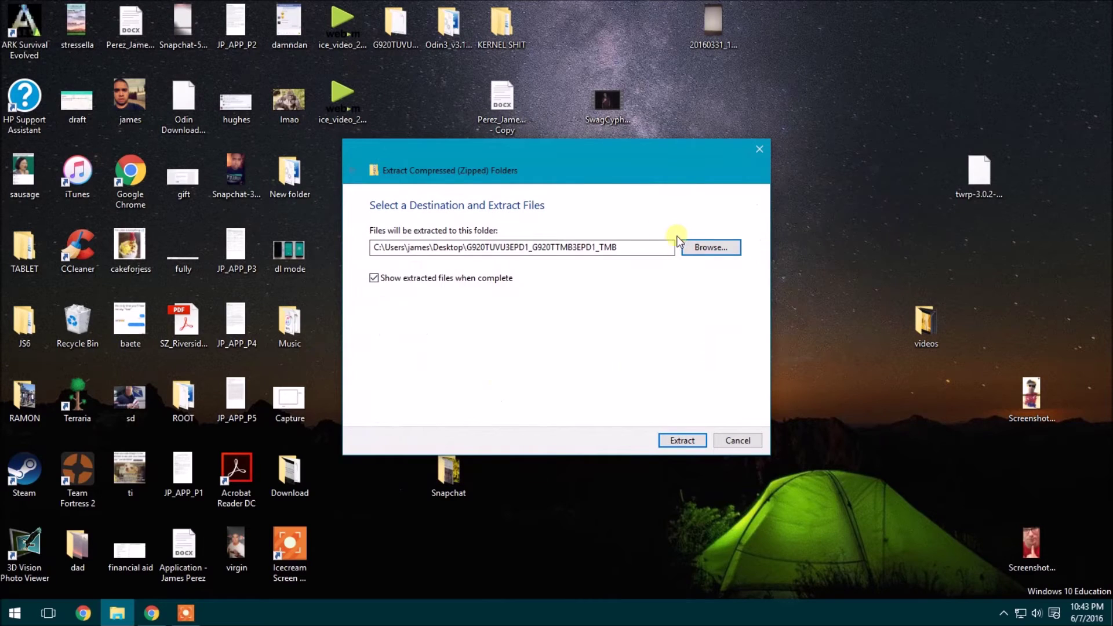
left_click(759, 149)
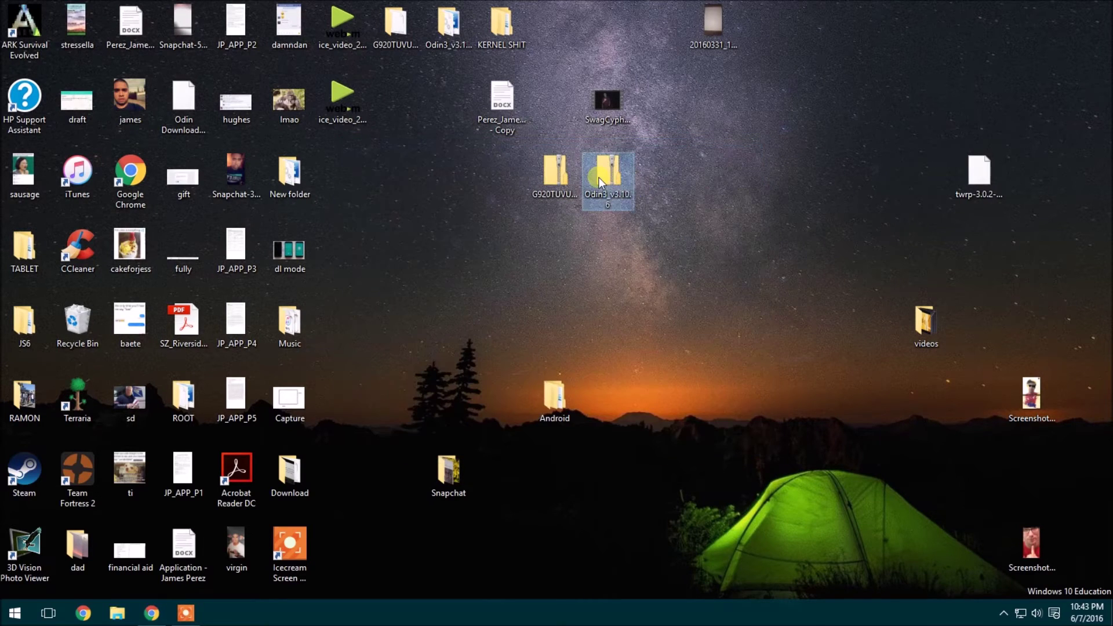
right_click(600, 178)
left_click(634, 206)
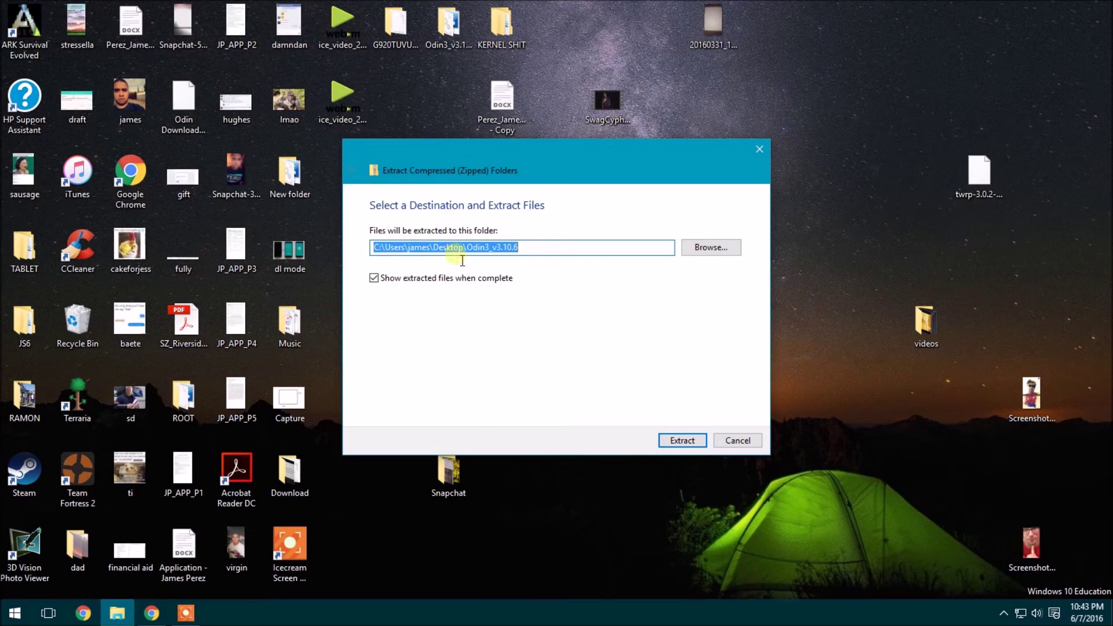
double_click(462, 254)
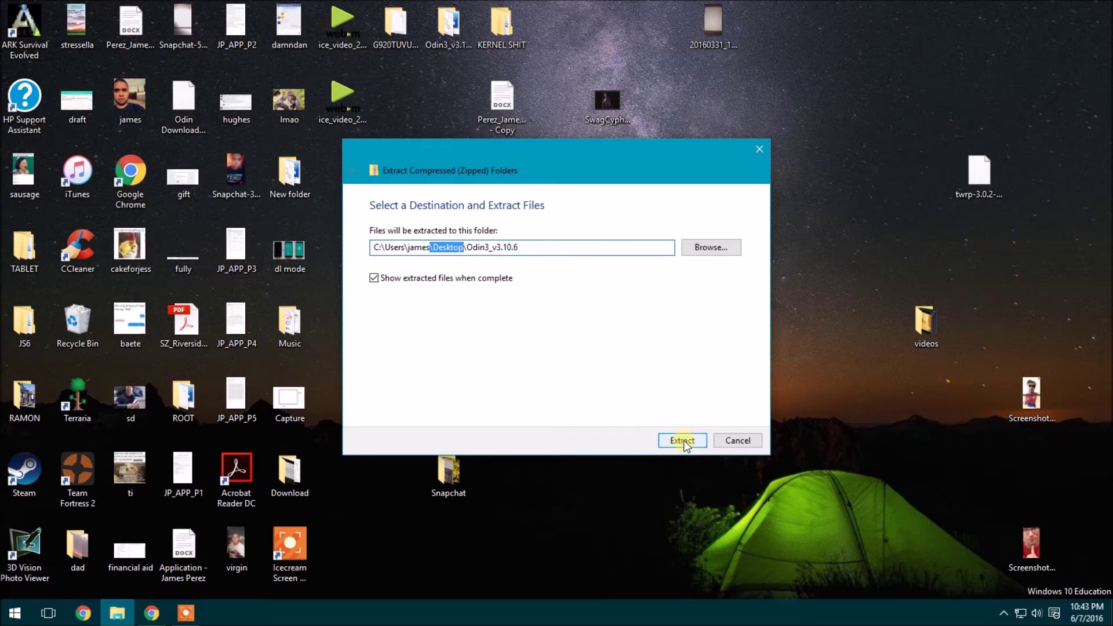
left_click(731, 439)
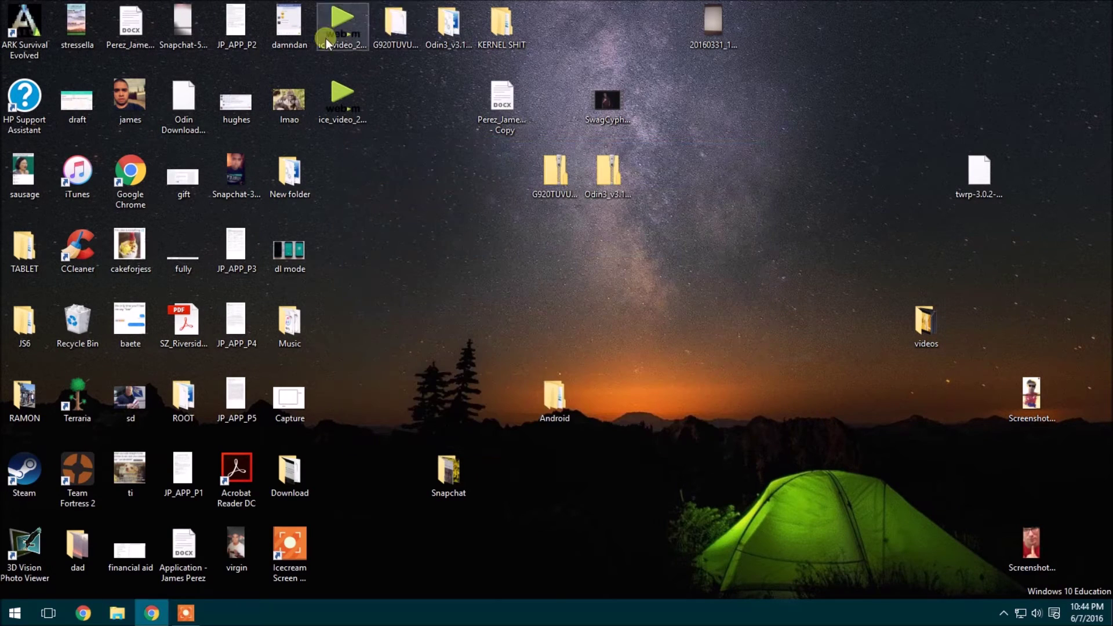
Open the extracted G920TUVU firmware folder, select the tar.md5 file, then minimize it
left_click(398, 30)
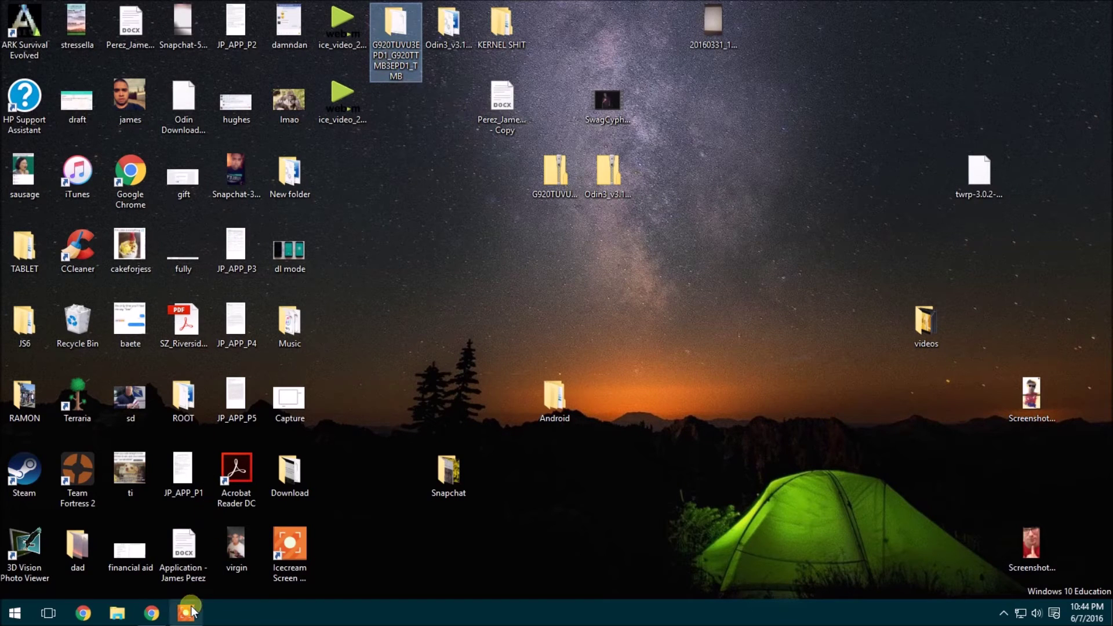
mouse_move(189, 603)
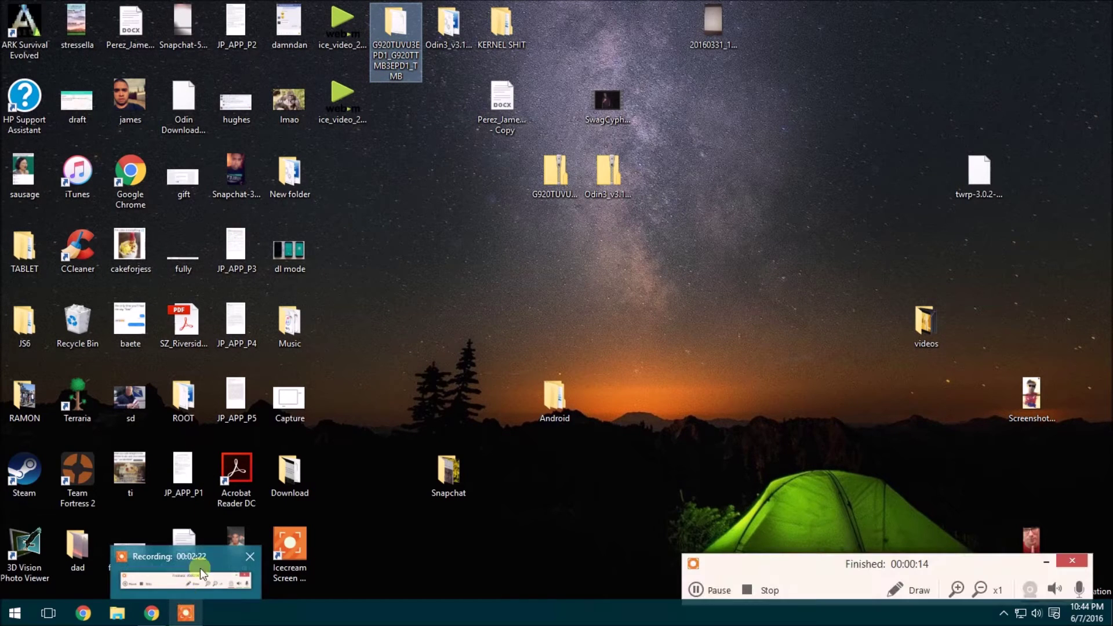
double_click(396, 41)
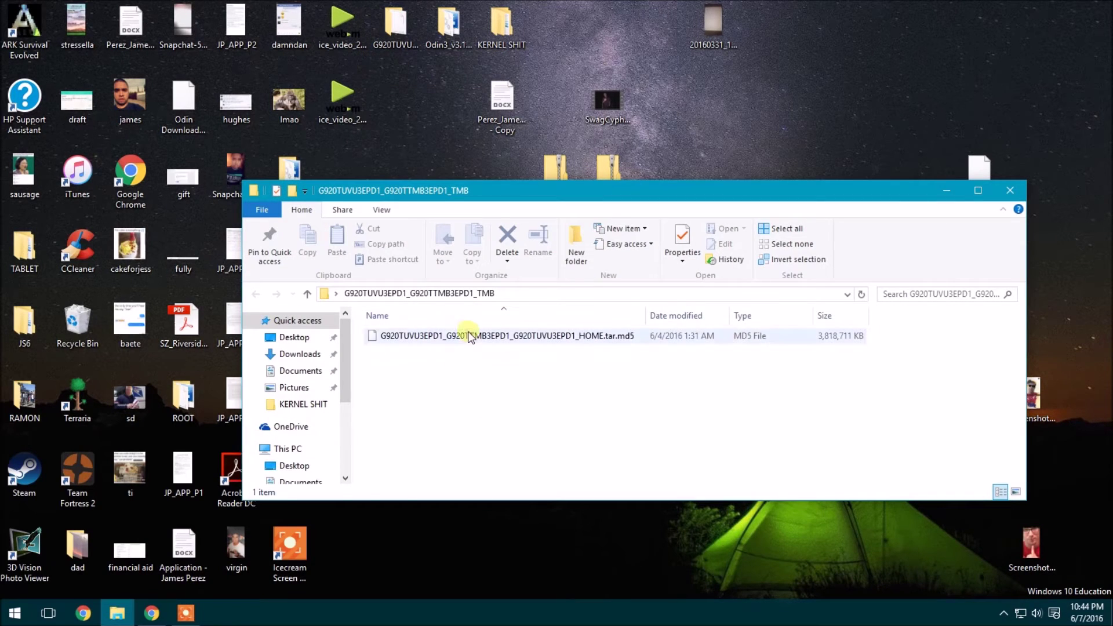
left_click(469, 336)
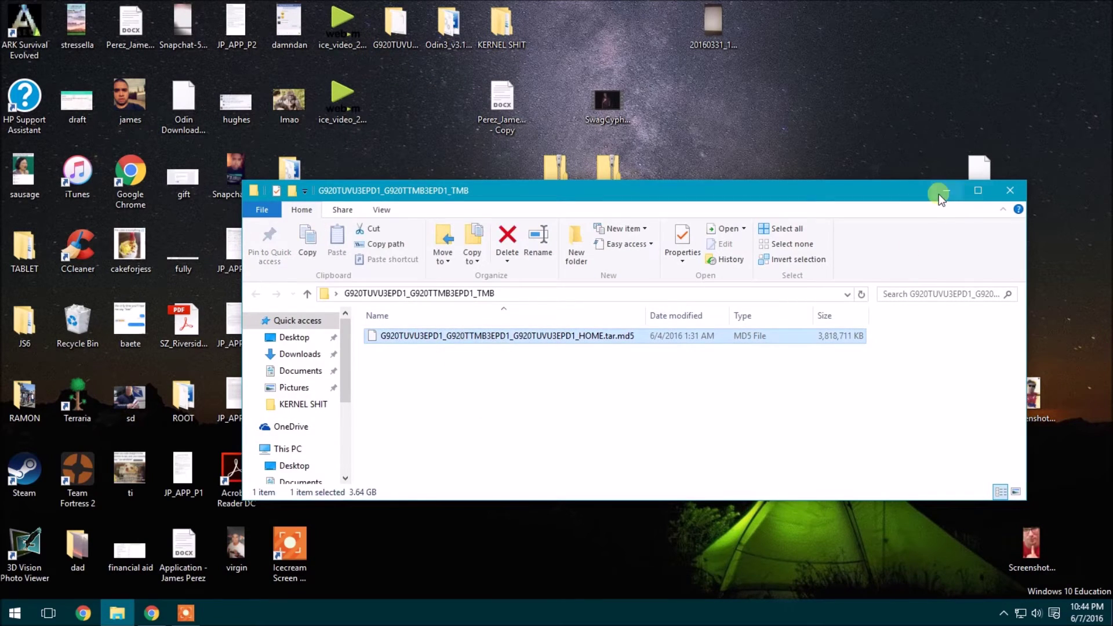
left_click(939, 193)
Run Odin3 v3.10.6 as administrator from the Odin3_v3.10.6 folder
double_click(448, 30)
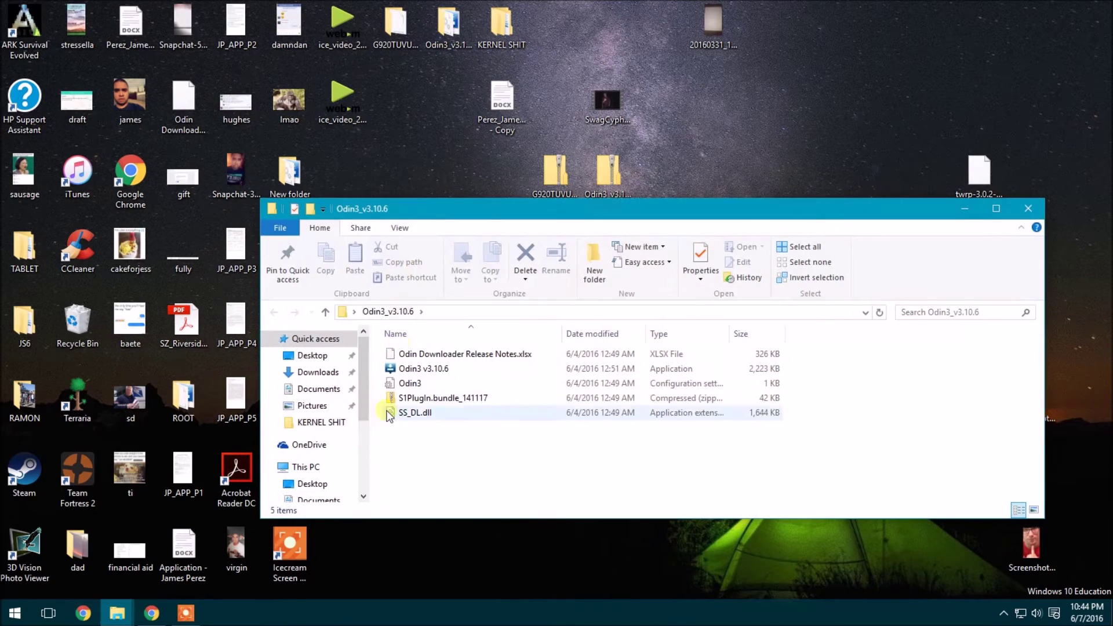
left_click(445, 377)
right_click(429, 371)
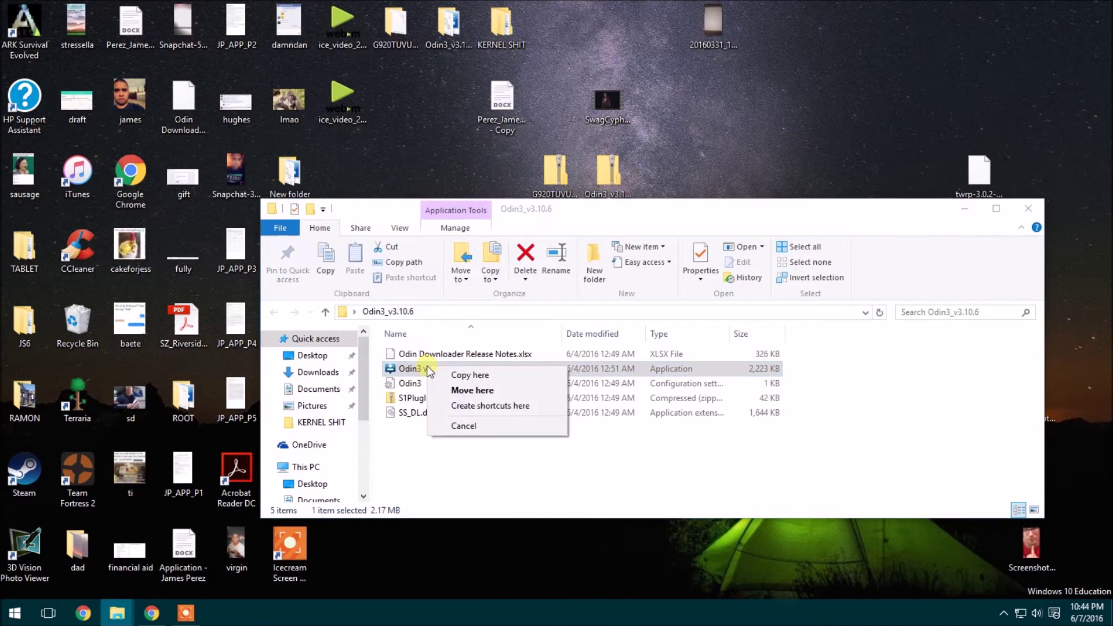
left_click(406, 370)
right_click(406, 371)
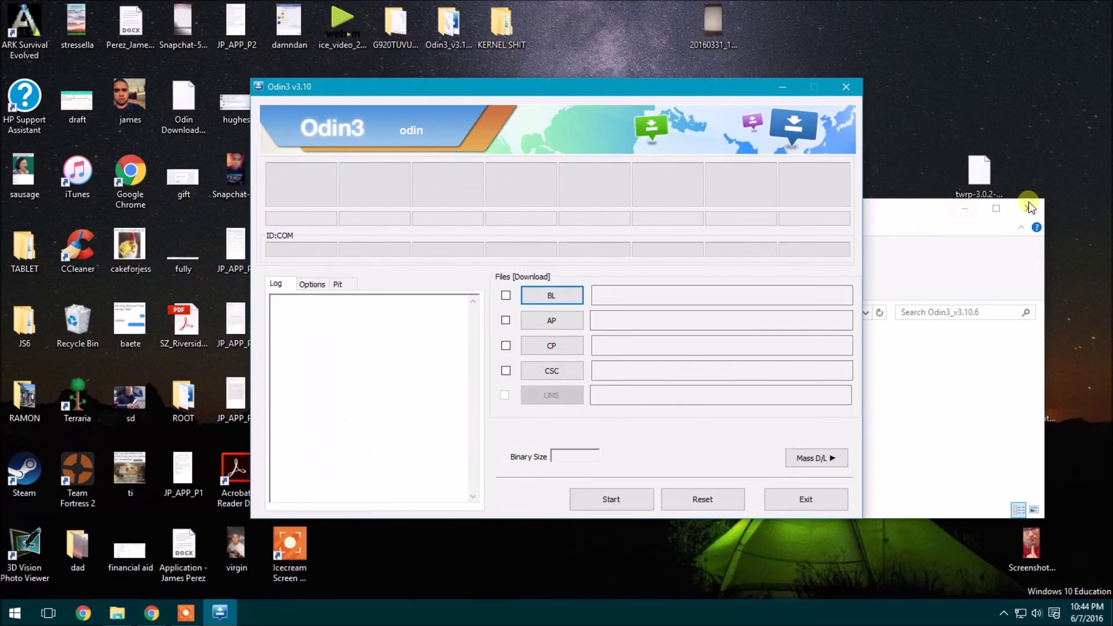
Launch Notepad and write the download-mode instruction ending '+ VOLUME DOWN TO ENTER ODIN MODE.'
left_click(968, 207)
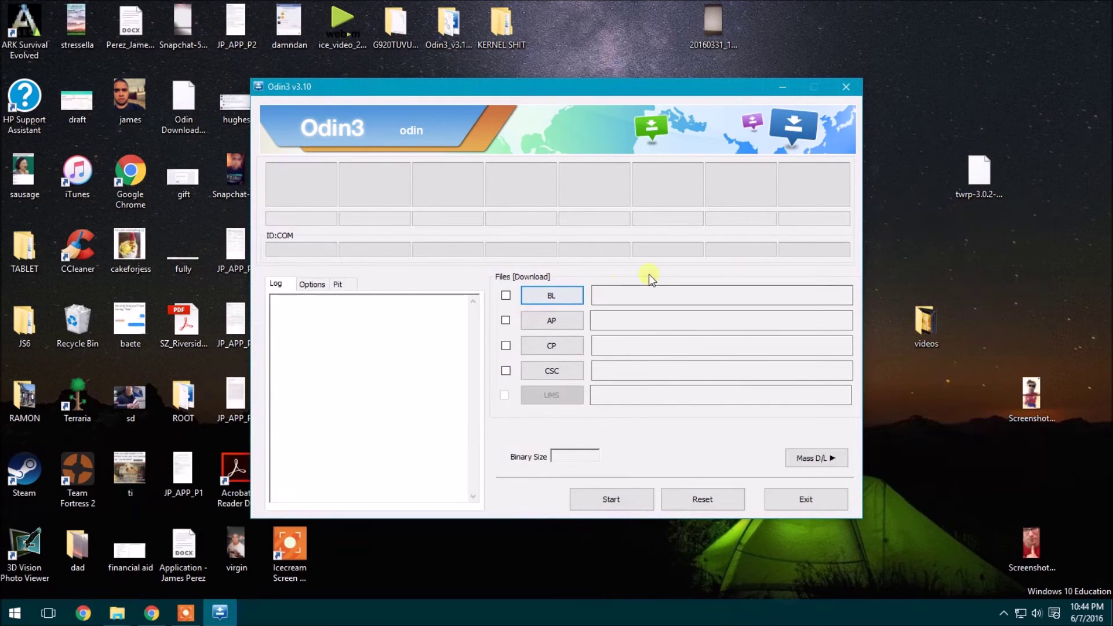
key("super")
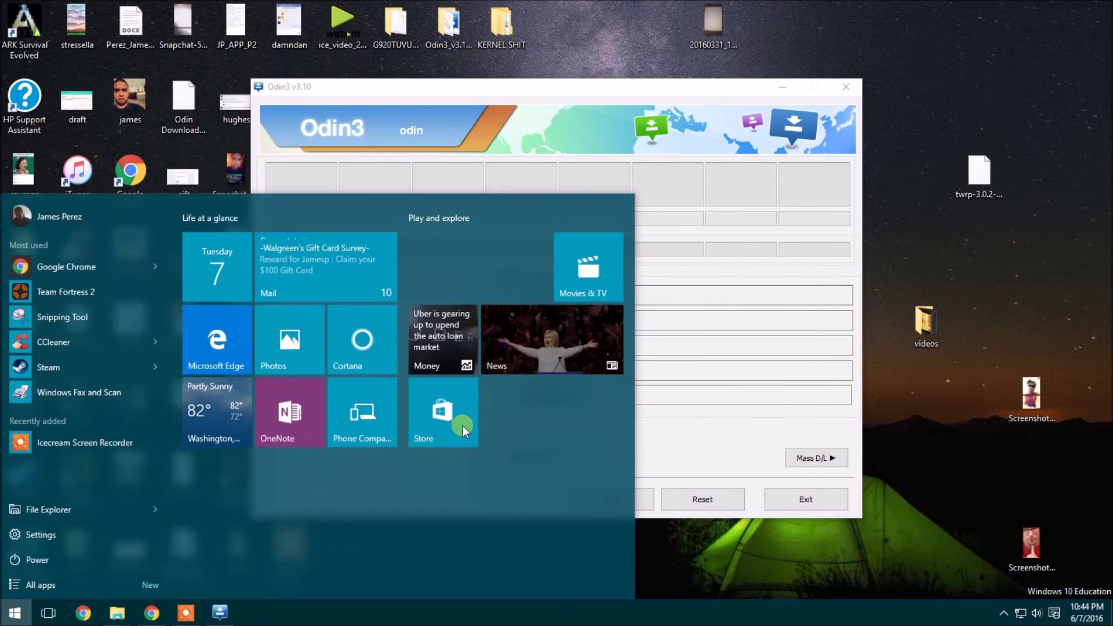
type("notepa")
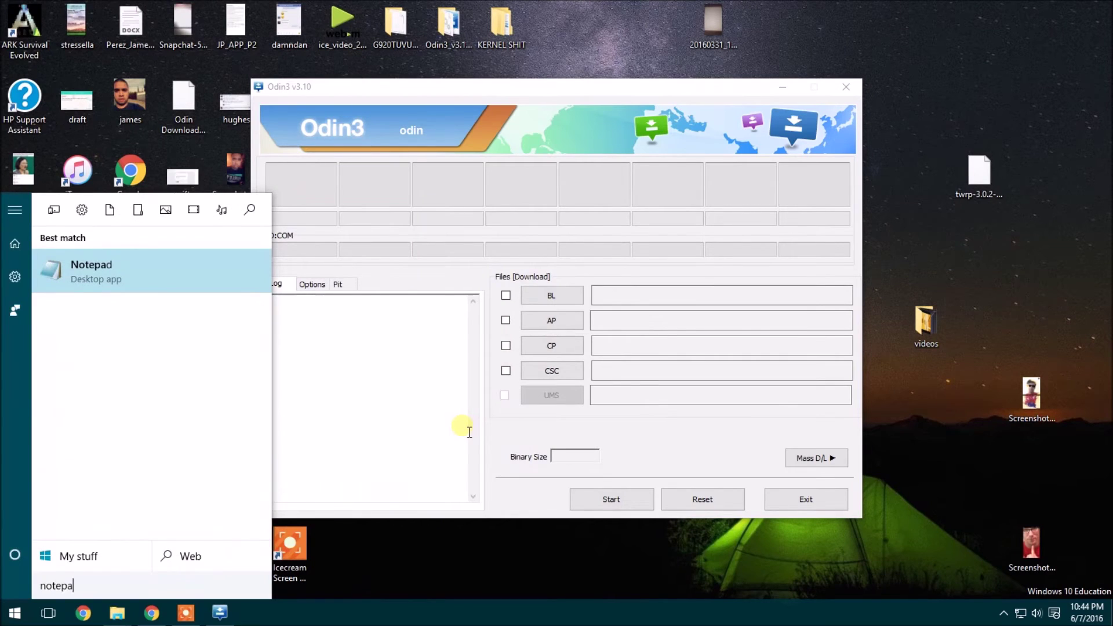
key("Return")
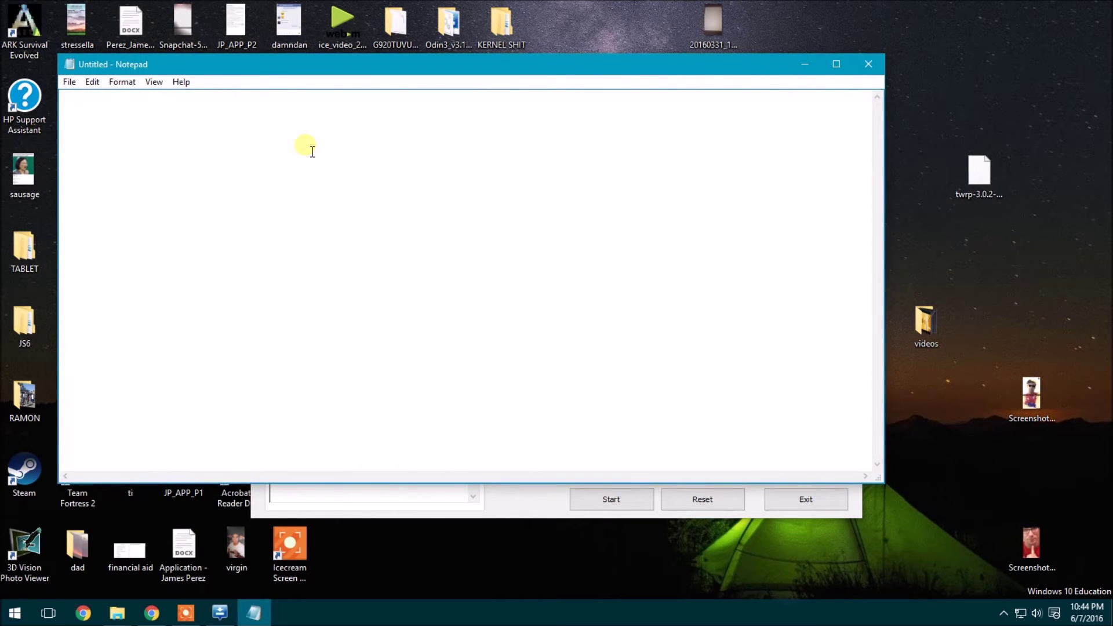
type("NO")
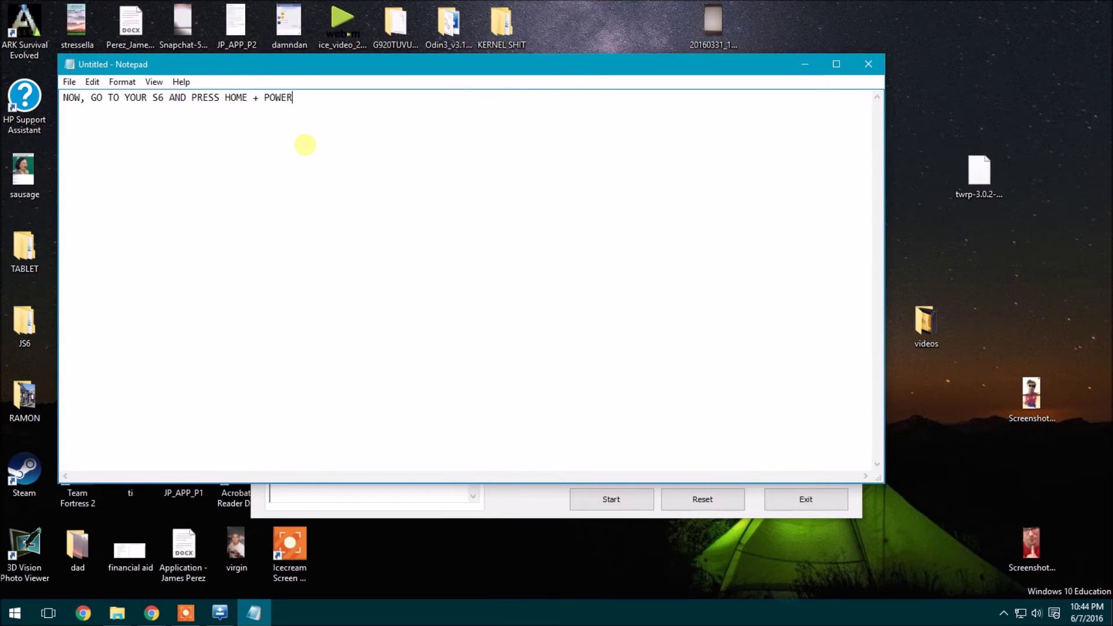
type("+ VOLUME DOWN TO ENTER ODIN")
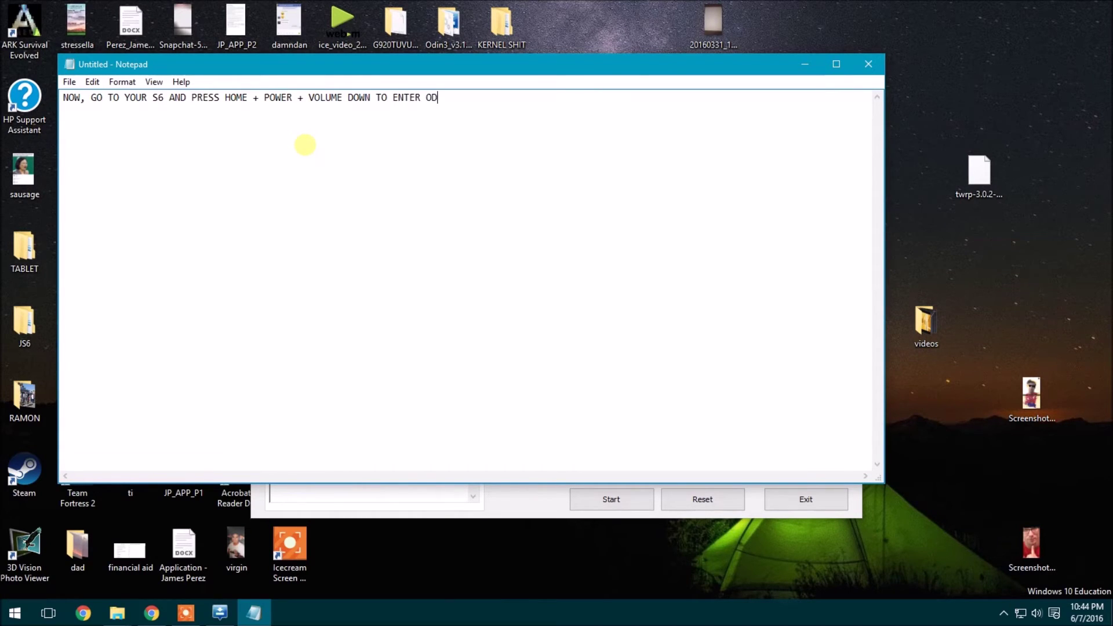
type(" MODE.")
key("Return")
type("LIKE THIS......")
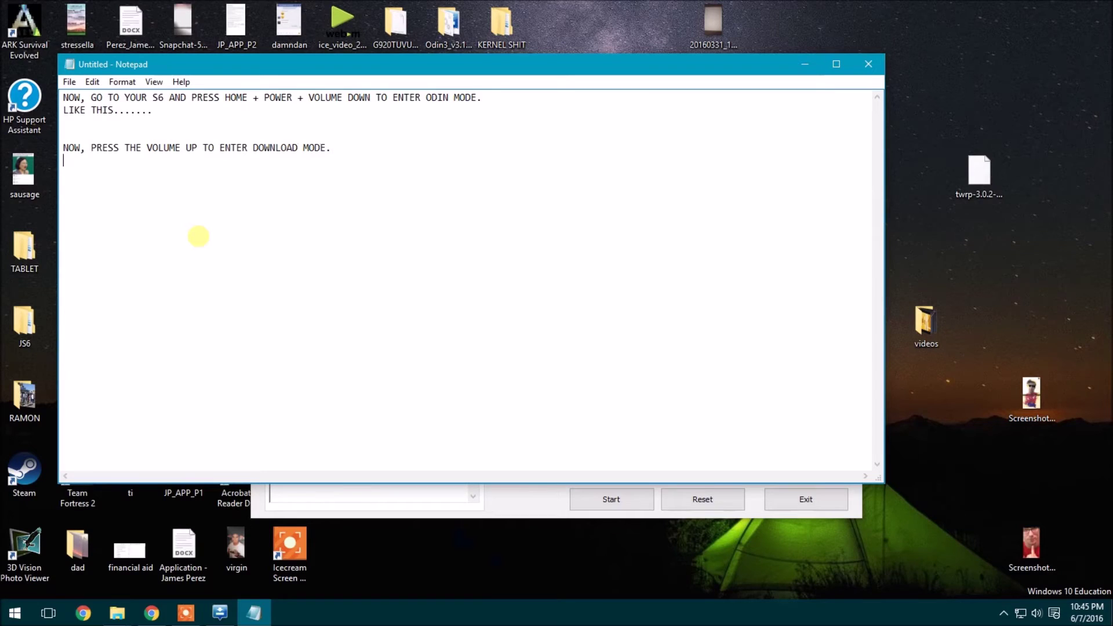
Add 'PLUG IN YOUR S6. (ORIGINAL CABLE)' and minimize Notepad to show Odin
type("PLUG IN YOUR S6. (ORIN")
key("BackSpace")
type("GINA")
key("BackSpace")
key("BackSpace")
key("BackSpace")
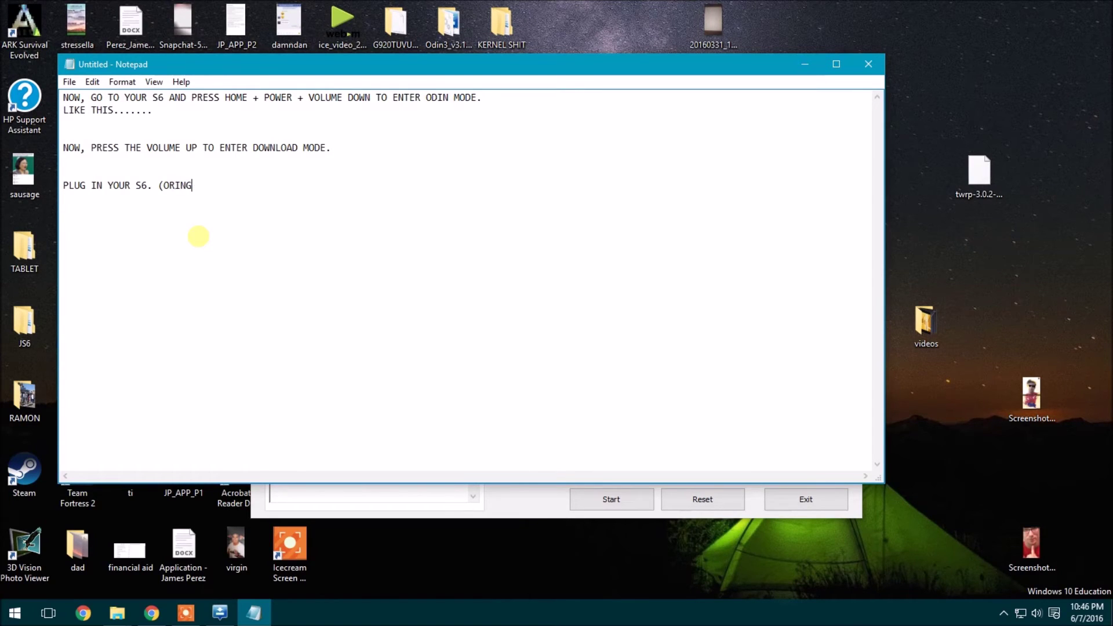
type("I")
key("BackSpace")
type("INAL CABLE)")
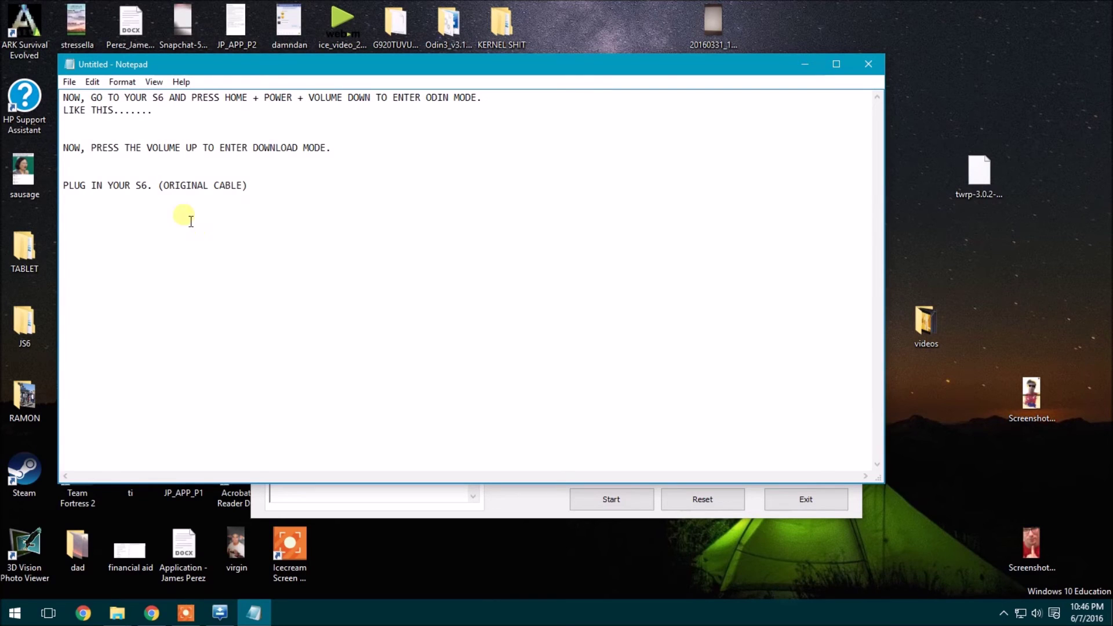
left_click(805, 63)
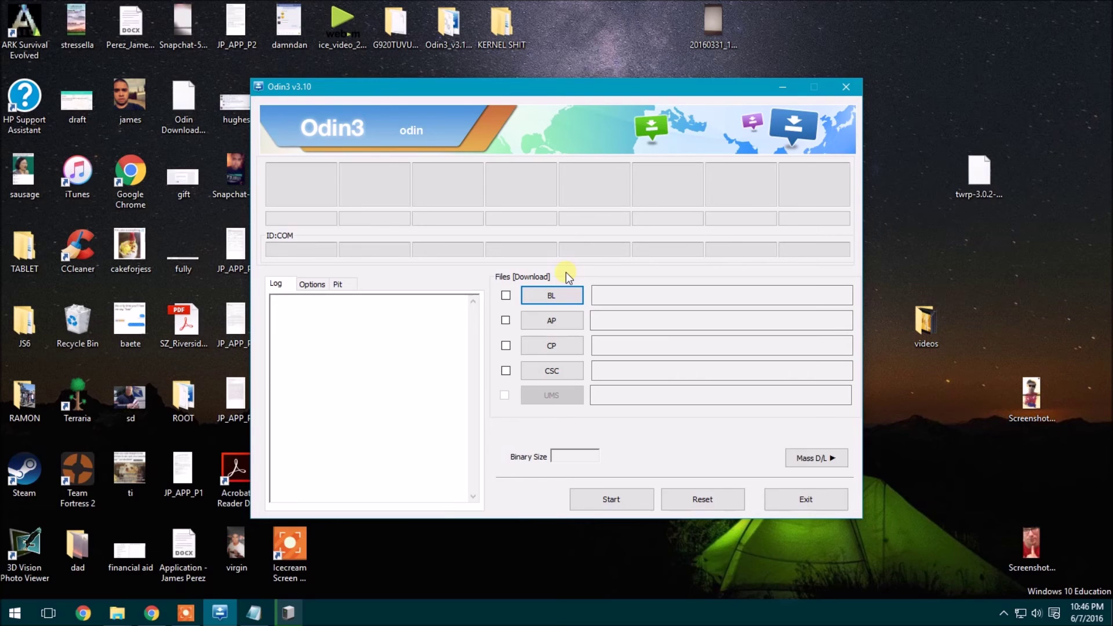
Connect the S6 on COM9 and load the G920TUVU3EPD1 HOME.tar.md5 firmware into AP
left_click(300, 602)
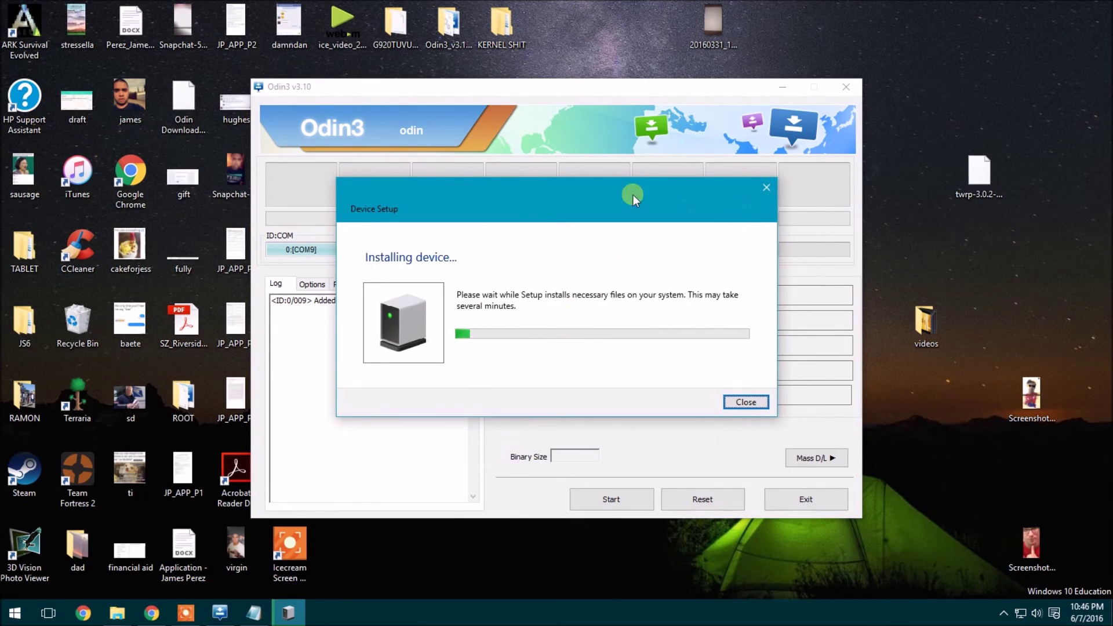
left_click_drag(633, 195, 697, 598)
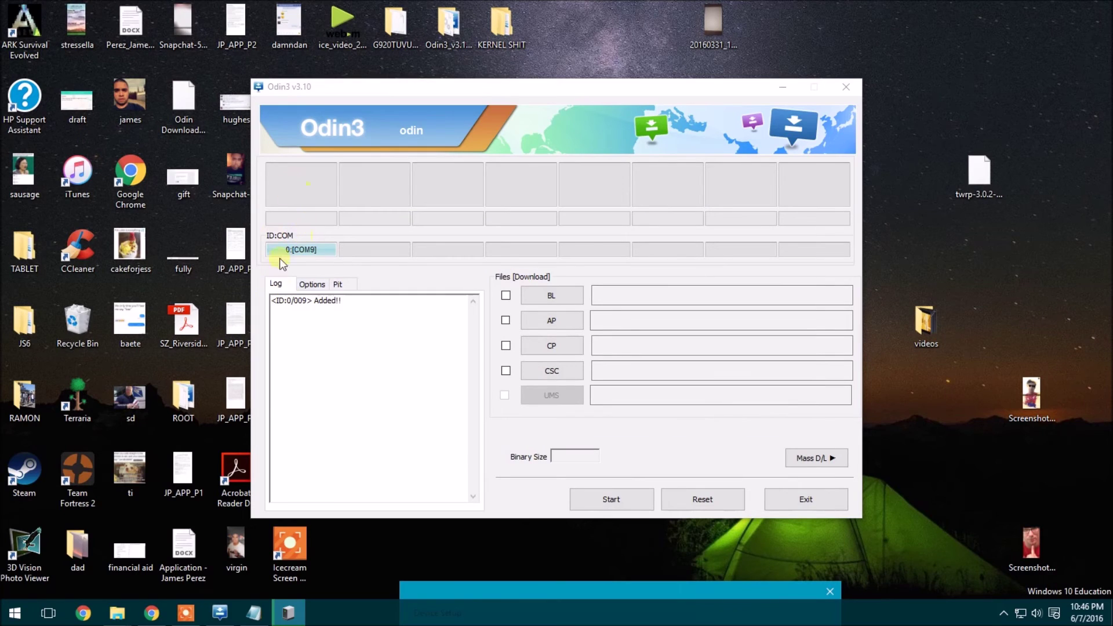
left_click(551, 320)
left_click(497, 218)
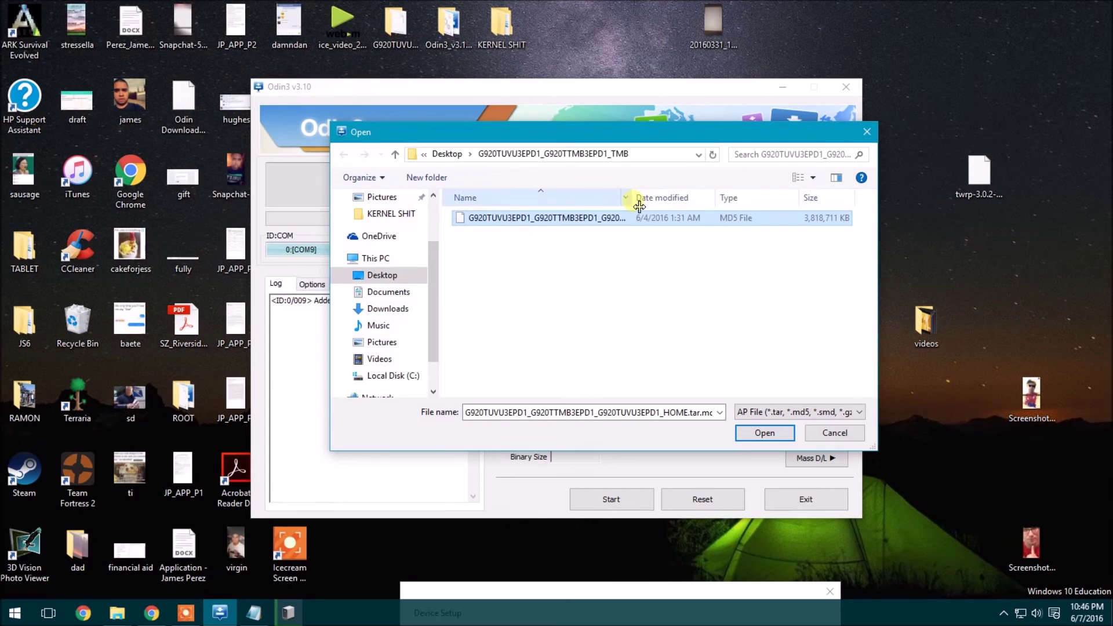
left_click_drag(632, 198, 766, 199)
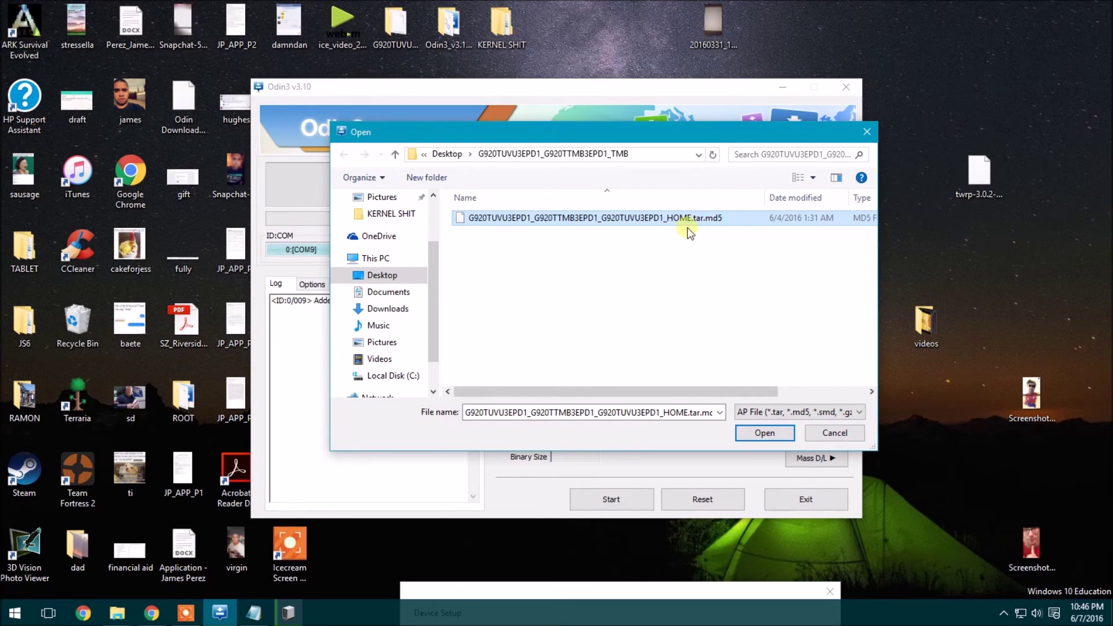
left_click(773, 432)
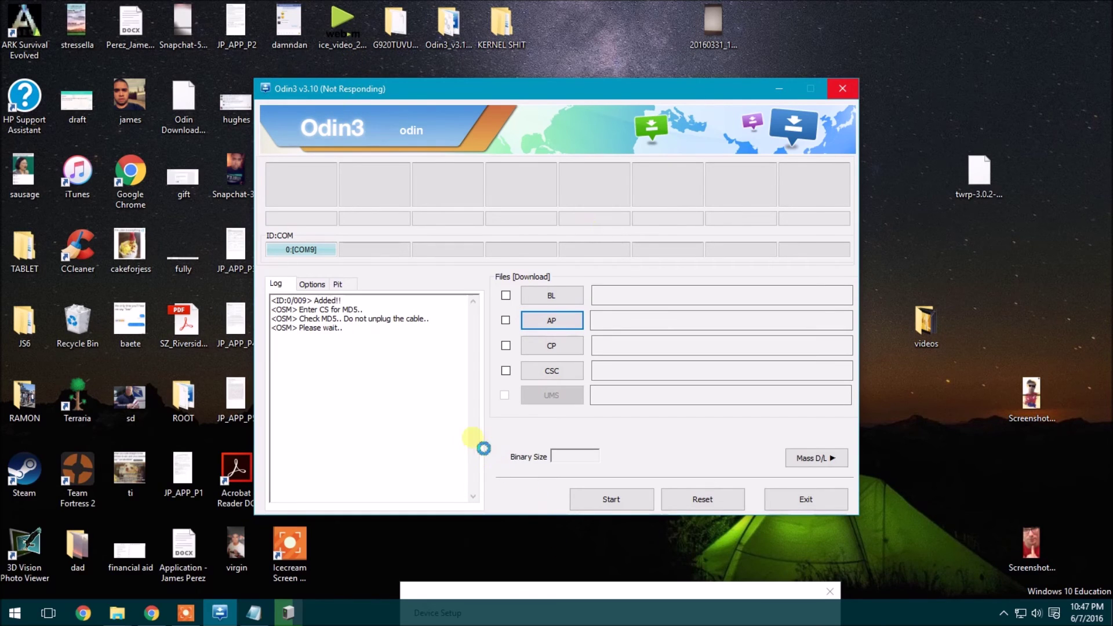
Let Odin finish the MD5 check of the 3729.2MB AP firmware, then return to Notepad
left_click(185, 613)
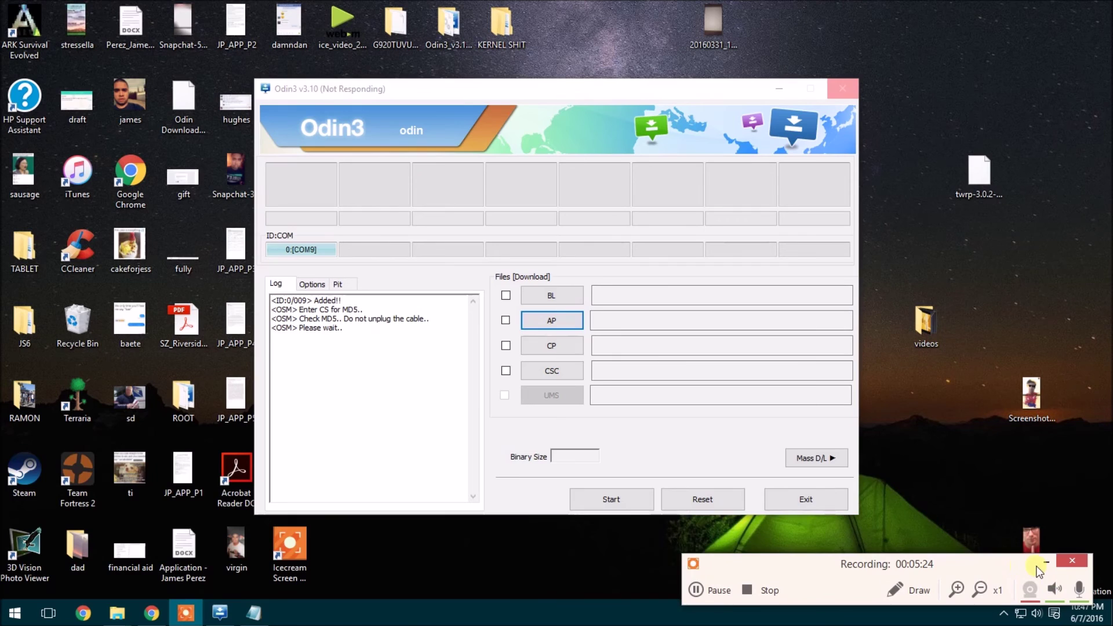
left_click(1043, 562)
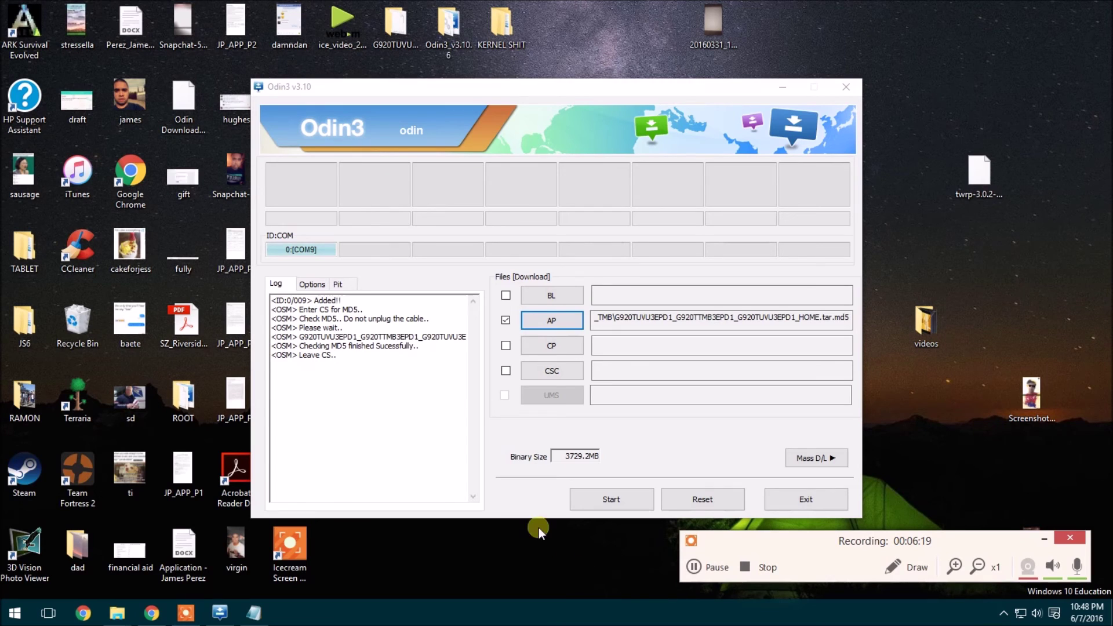
left_click(464, 238)
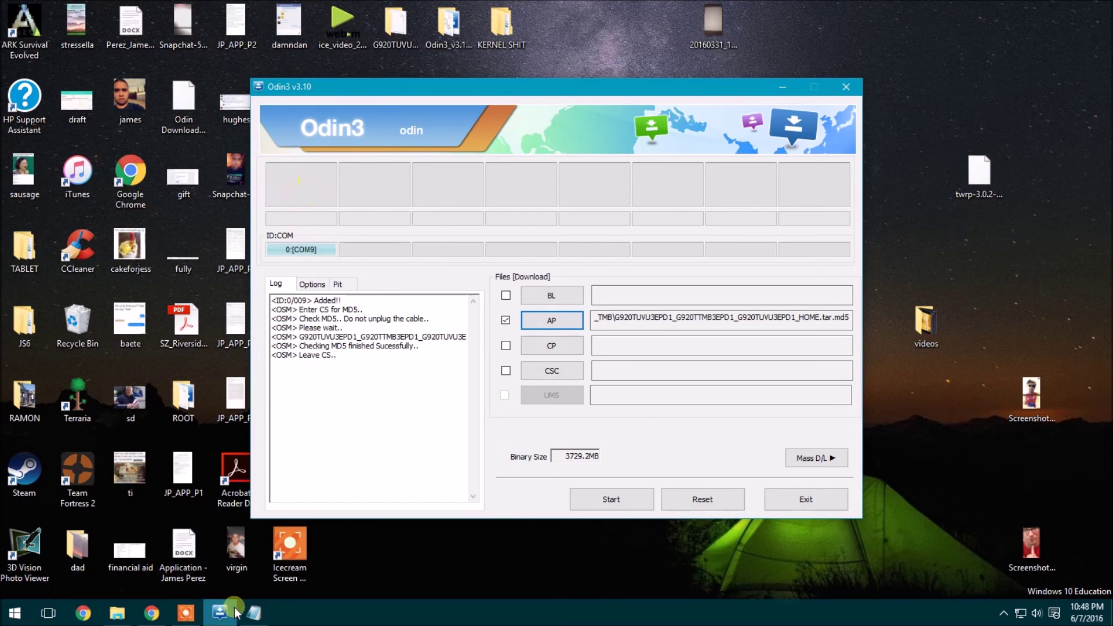
left_click(253, 612)
Add the line 'GIVE IT A MINUTE UNTIL IT SAYS PASS. :)' to the notes
key("Return")
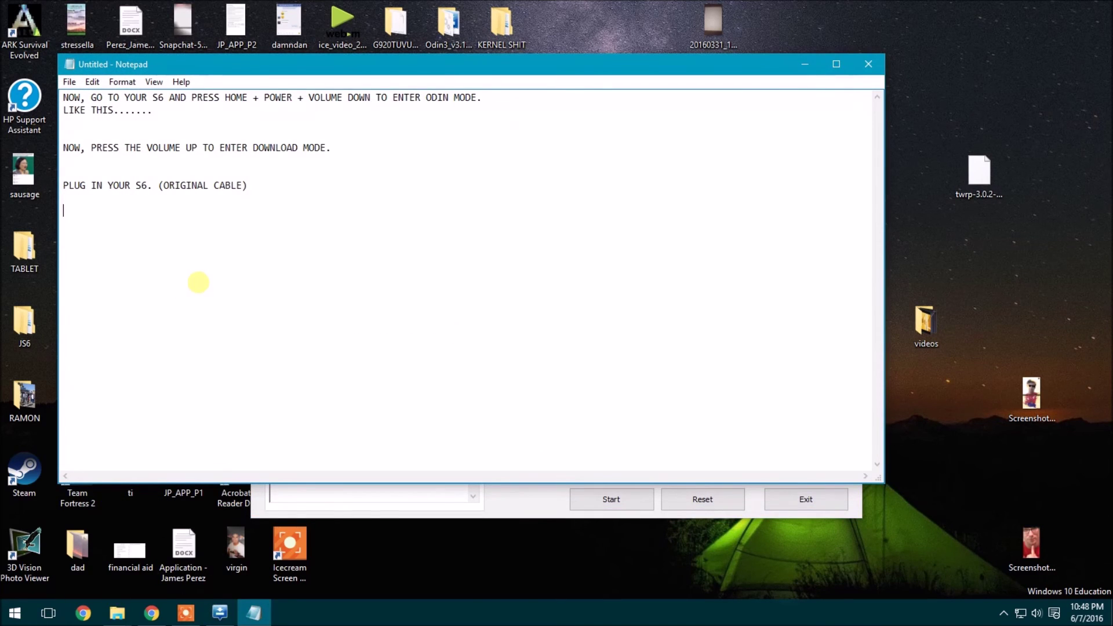
type("GIVE IT A MINUTE UNTIL IT SY")
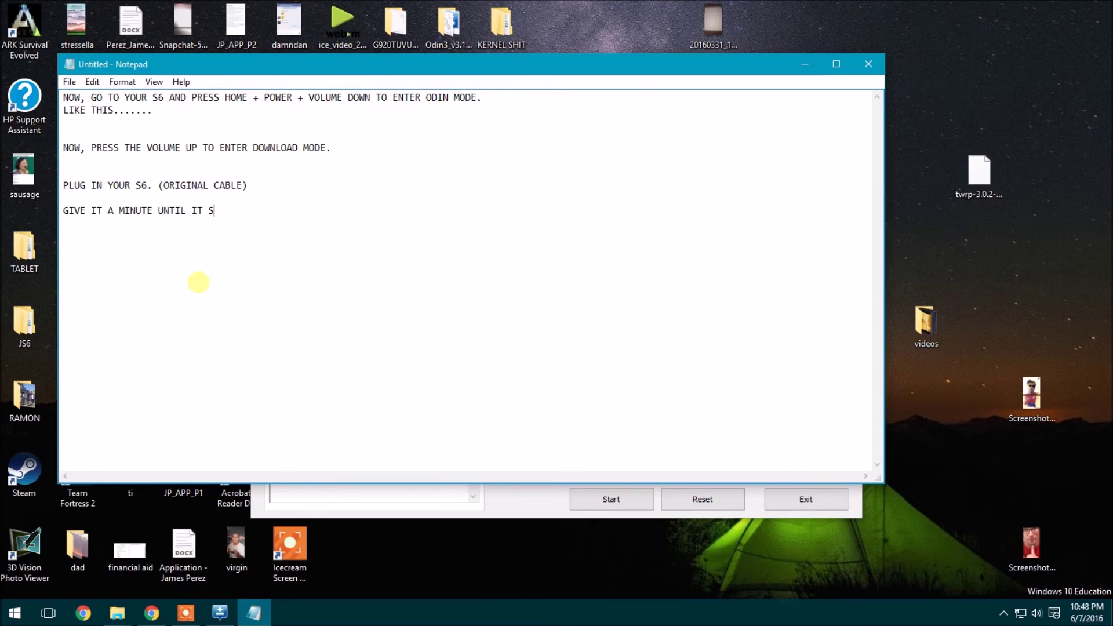
key("BackSpace")
type("AYS PASS. :)")
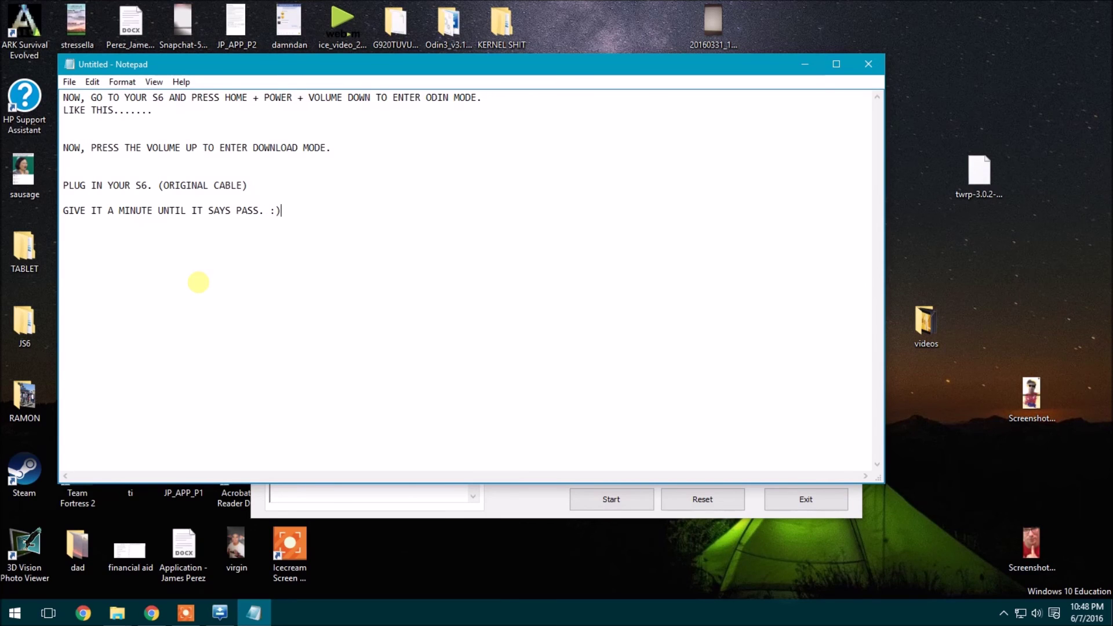
left_click(804, 67)
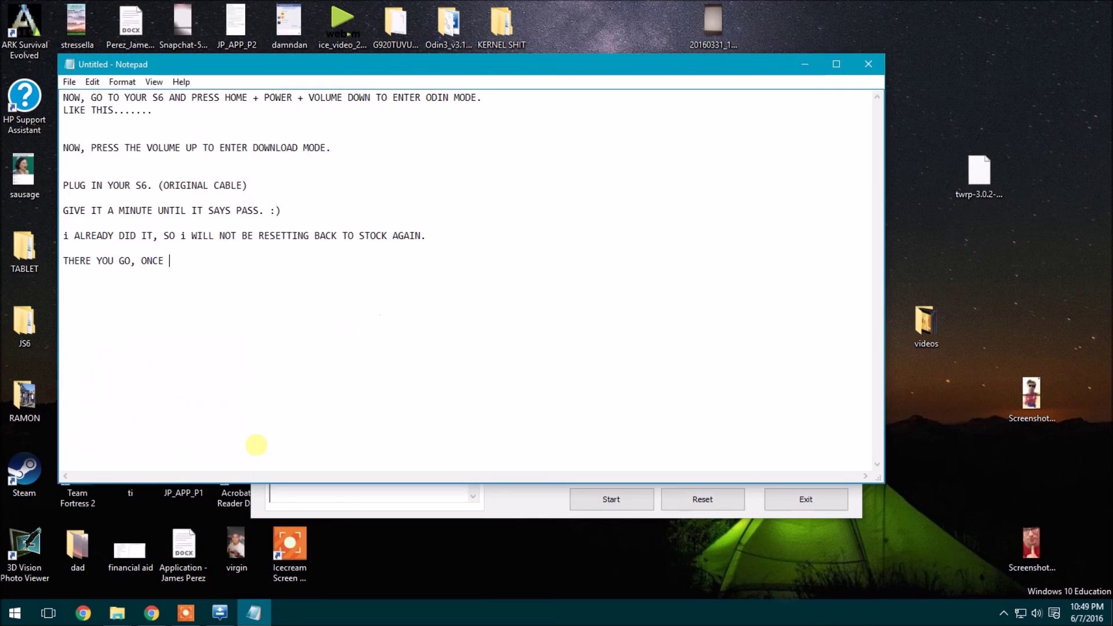
Add 'IT SAYS DONE, YOU HAVE COMPLETED IT. JUST LET IT RESET AND YOU'RE GOOD TO GO. :)'
type("IT SAYS DONE, YOU HAVE CO")
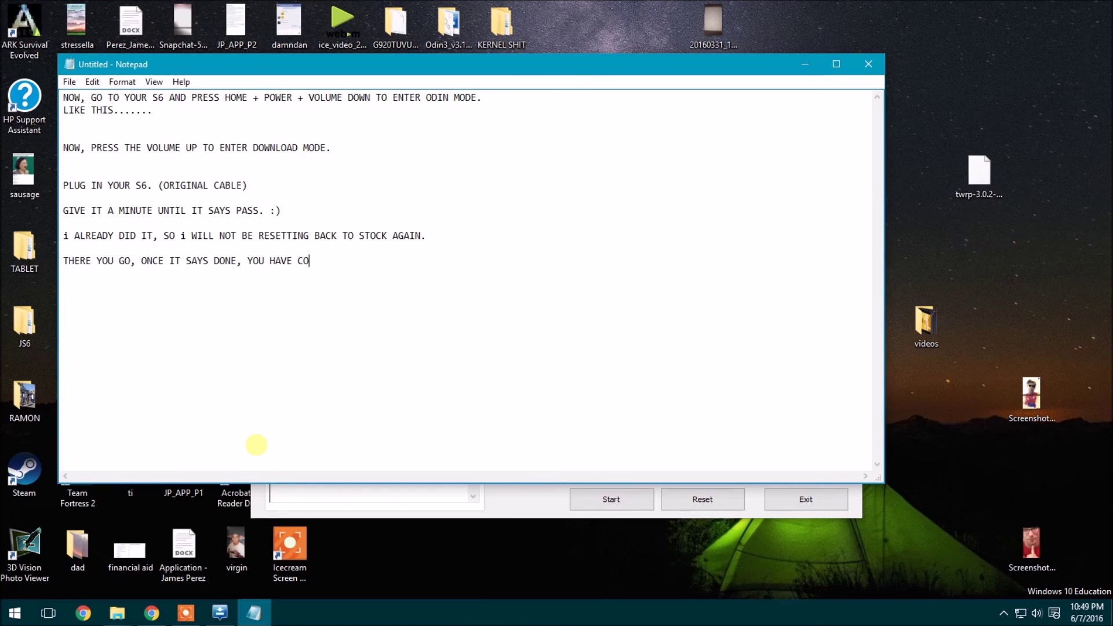
type("MPLETED IT. JUST LET IT")
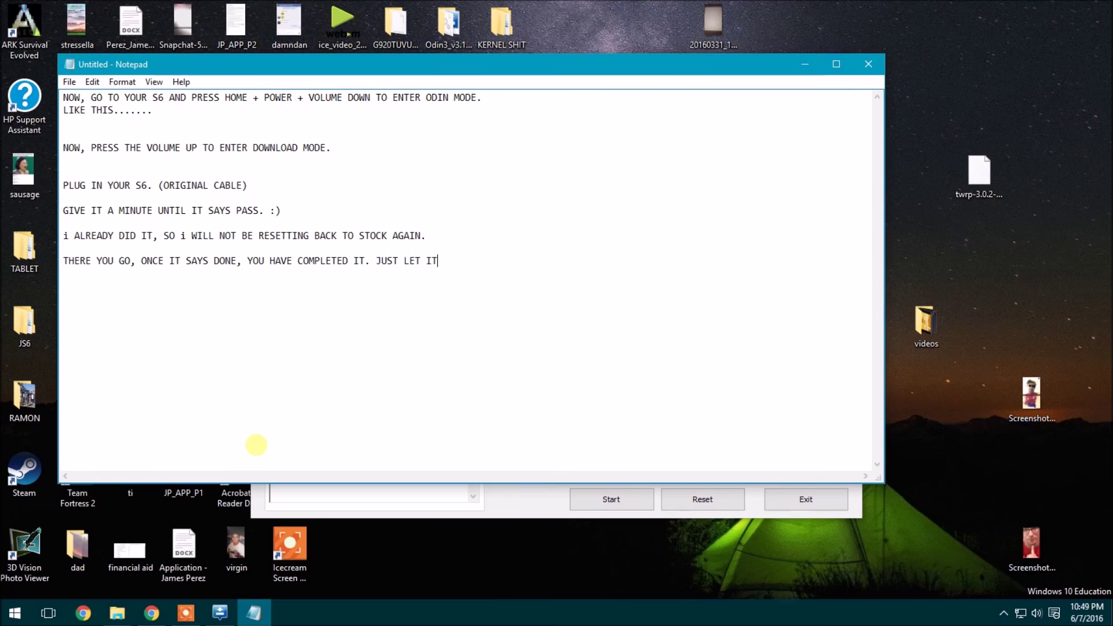
type(" R")
key("BackSpace")
type("RESEW")
key("BackSpace")
type("T AND YOU'RE GOOD TO")
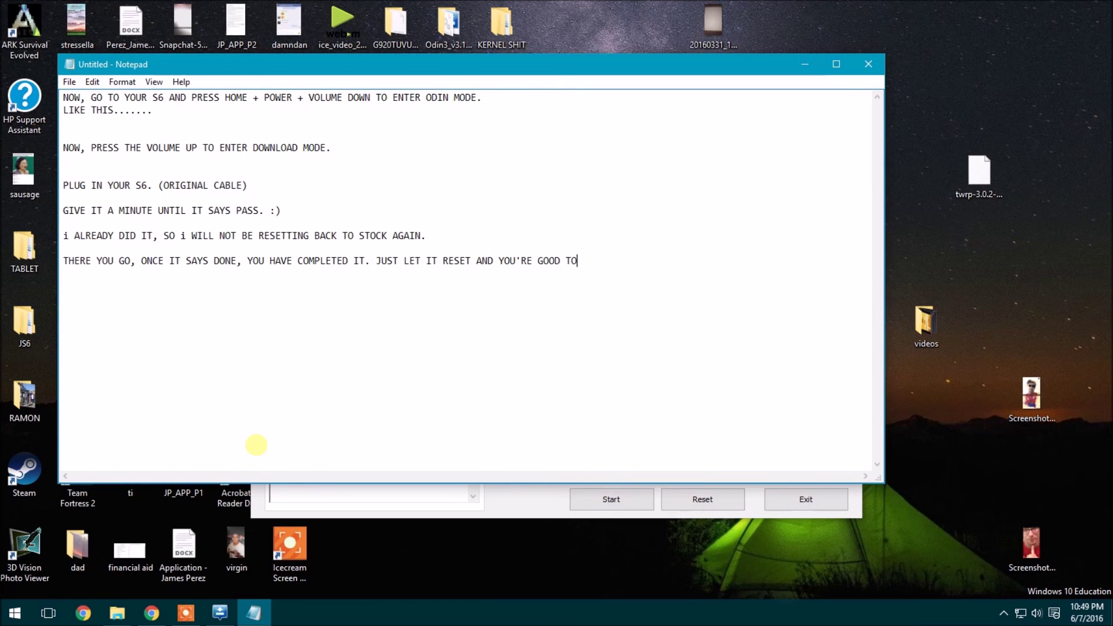
type(" GO. :)")
Add 'LIKE AND SUBSCRIBE FOR MORE VIDEO. :D' and close Notepad without saving
key("Return")
key("Return")
type("LIKE AND SUBSCRIB")
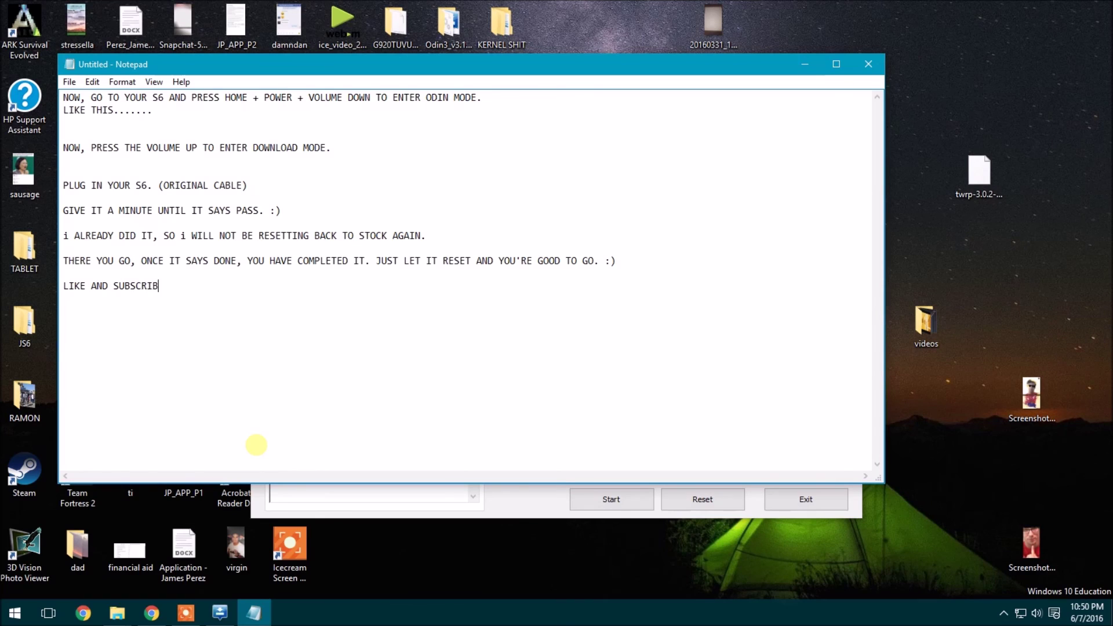
type("E FOR MORE VIDEO. :")
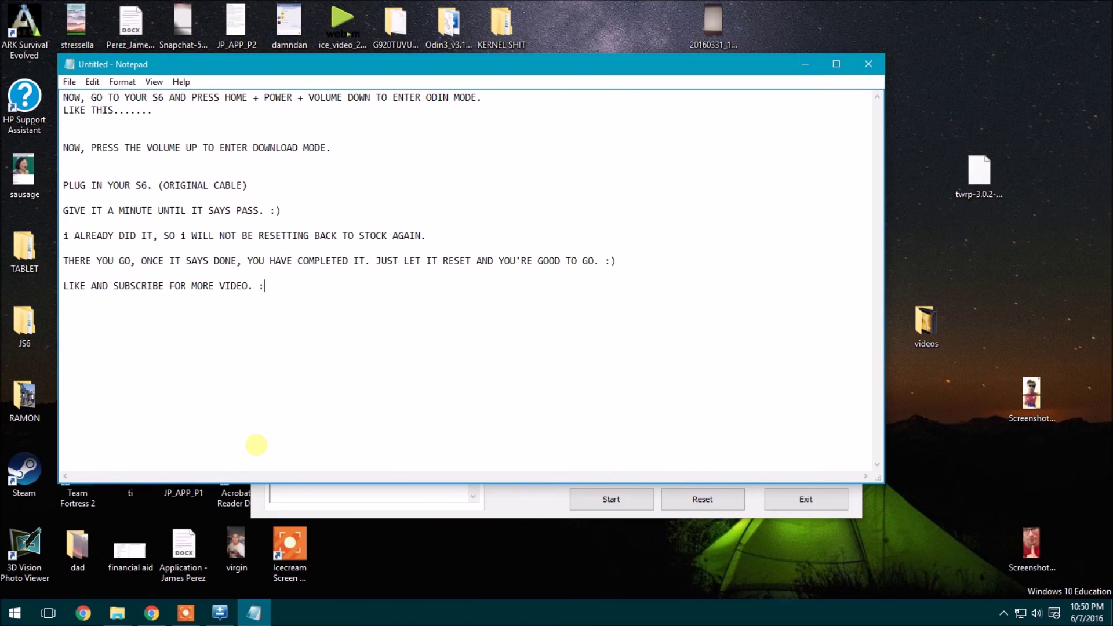
type("d")
key("BackSpace")
type("D")
left_click(869, 66)
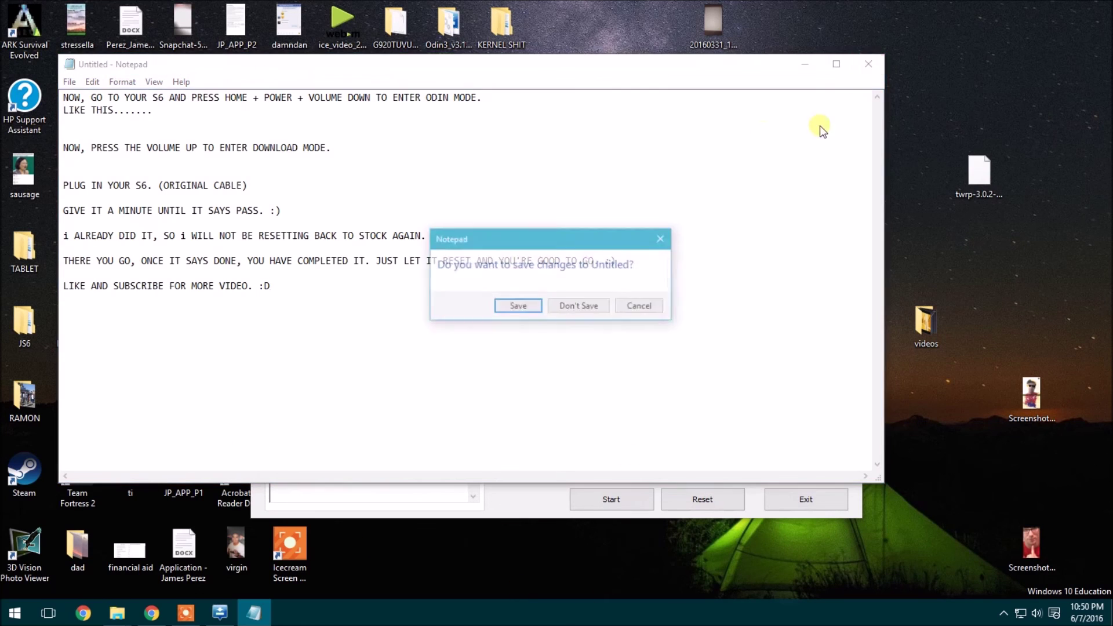
left_click(579, 306)
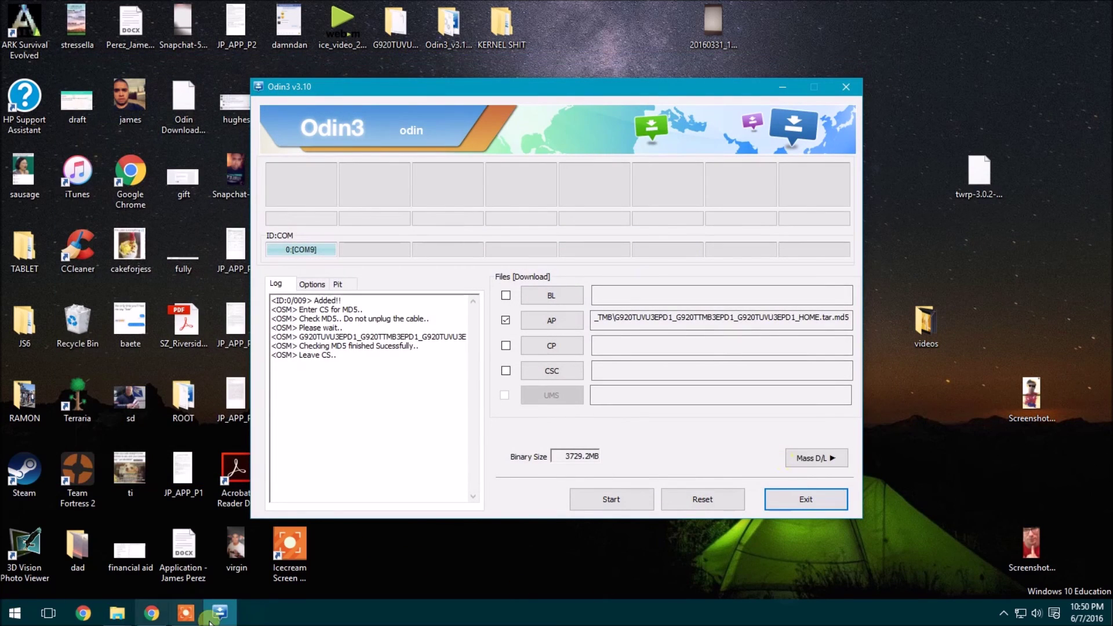